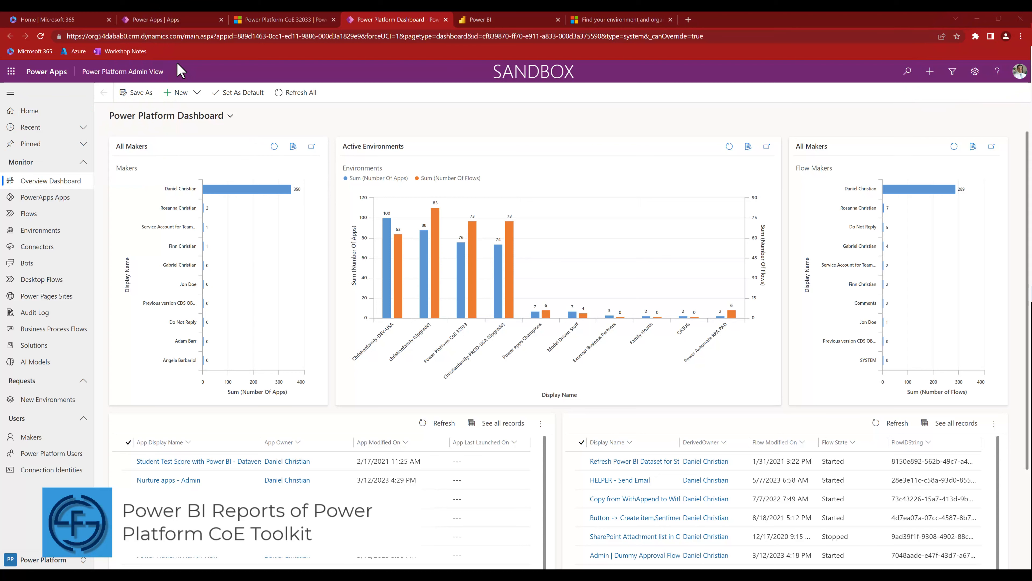
# View the PowerApps Apps list and the Flows list in the Power Platform Admin View.
pyautogui.click(50, 198)
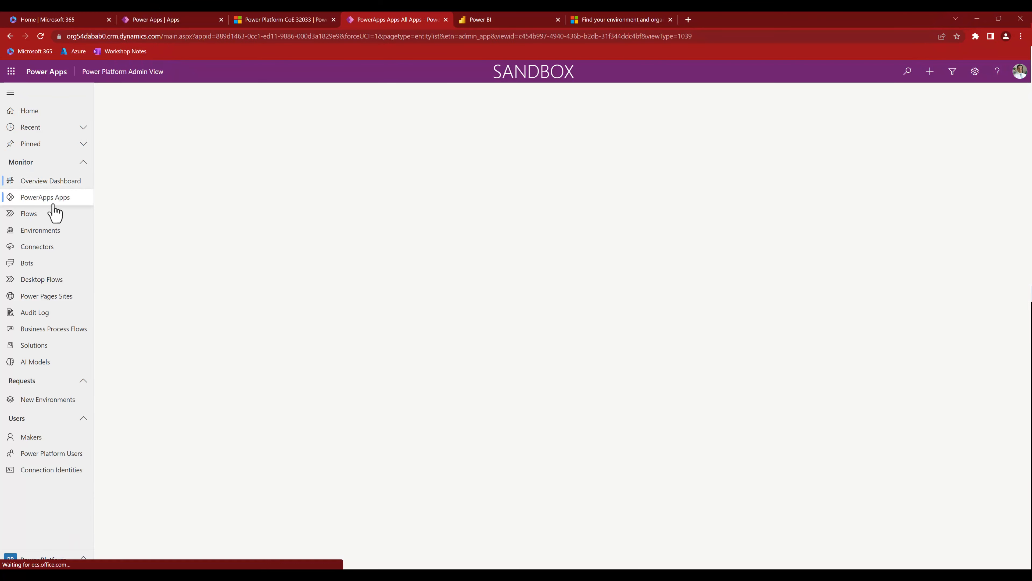
pyautogui.click(47, 218)
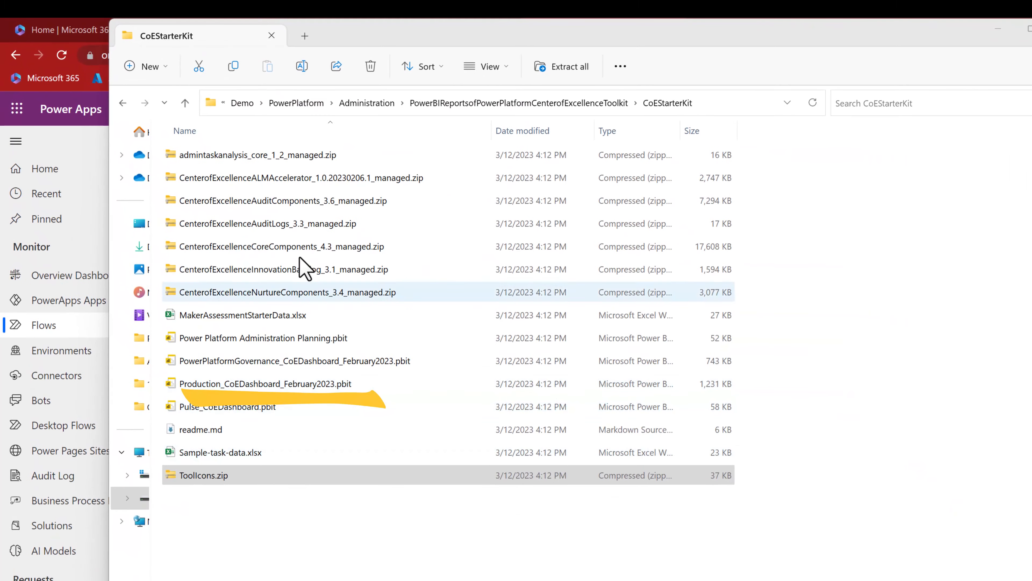
pyautogui.doubleClick(320, 359)
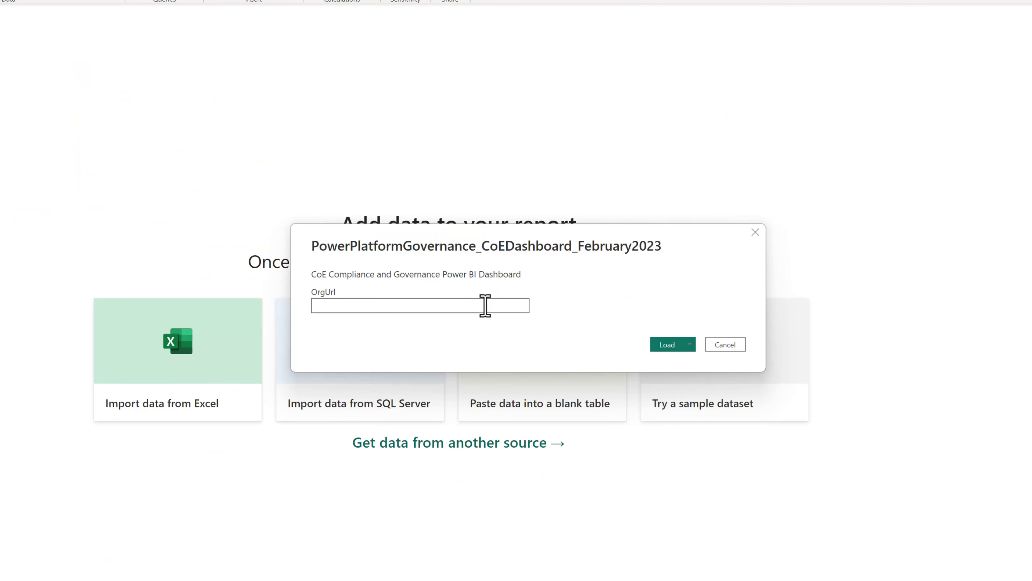
pyautogui.click(484, 305)
pyautogui.write('https://org54dabab0.crm.dynamics.com/')
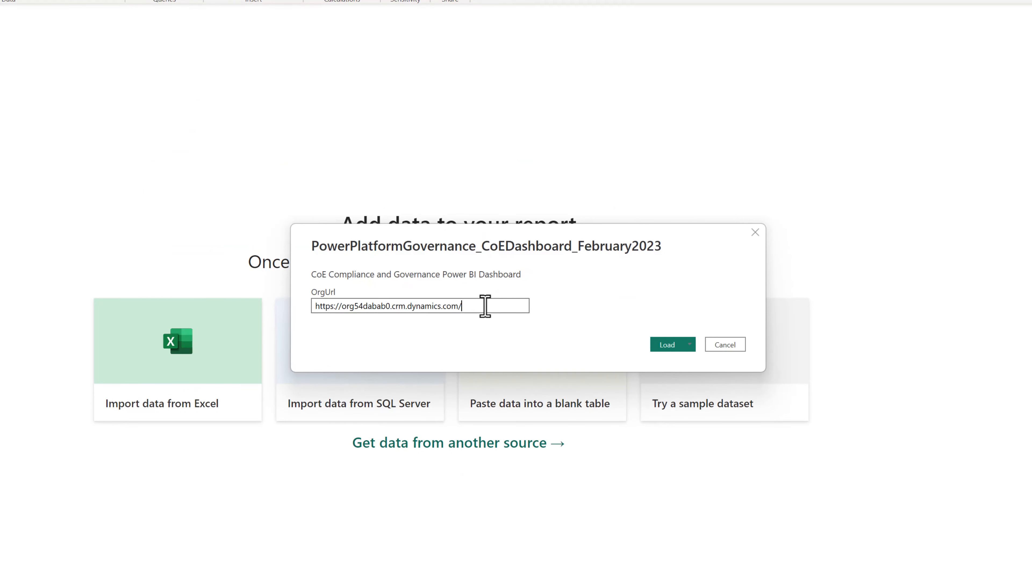
pyautogui.click(667, 344)
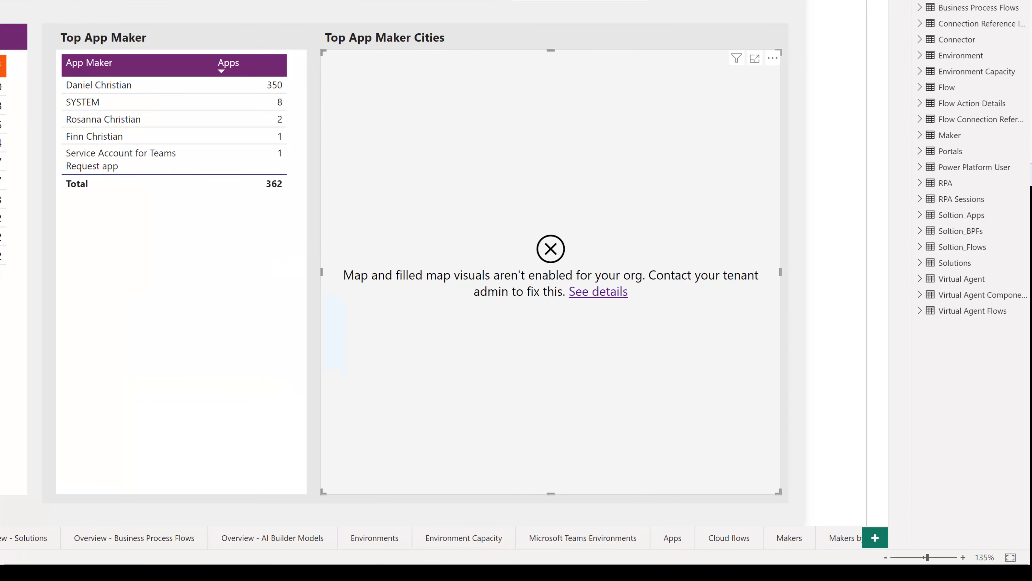
pyautogui.click(603, 300)
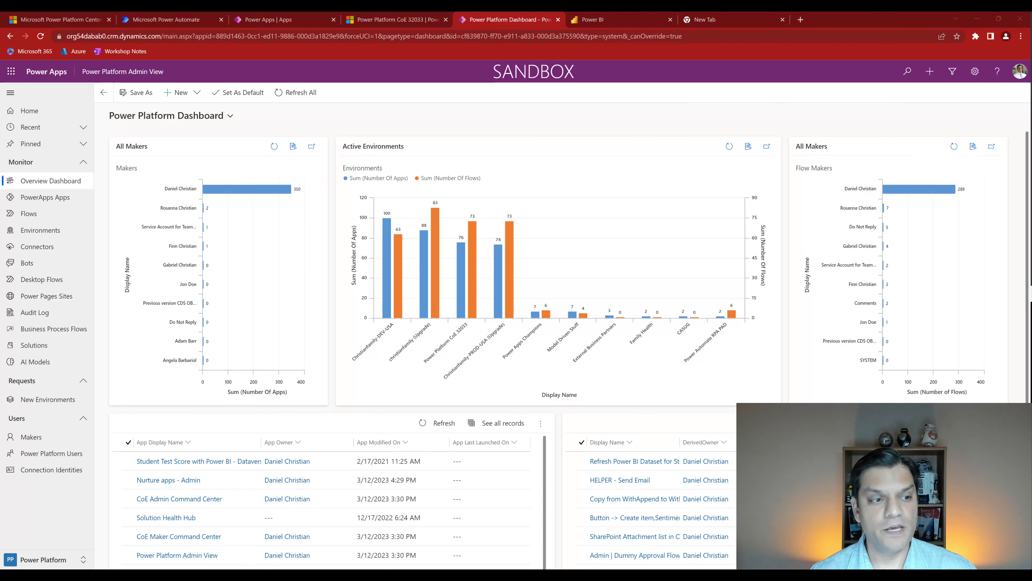
# Look through the apps, flows and environments inventories in the Power Platform Admin View, then return to the Overview Dashboard.
pyautogui.click(25, 203)
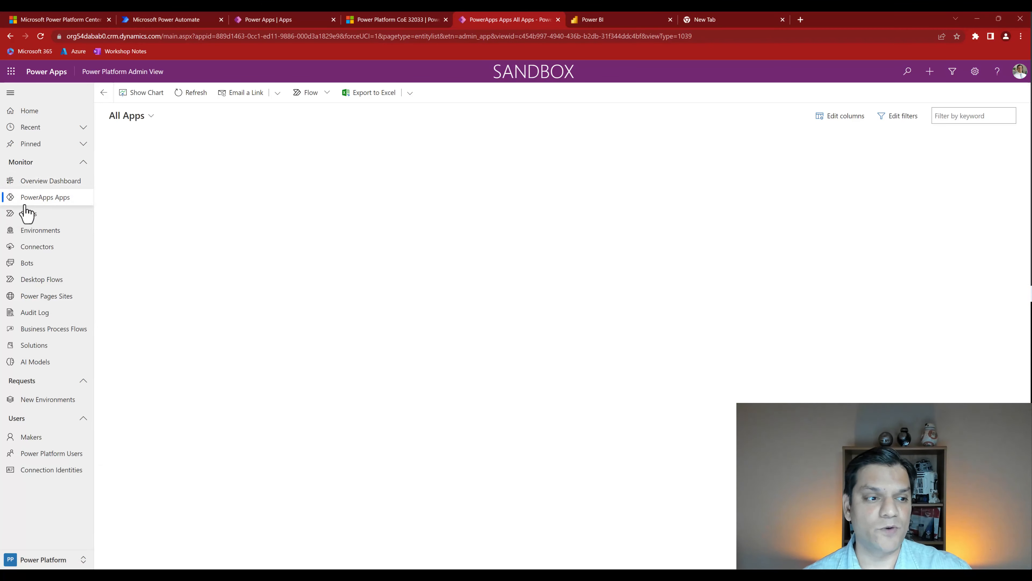
pyautogui.click(26, 216)
pyautogui.click(28, 233)
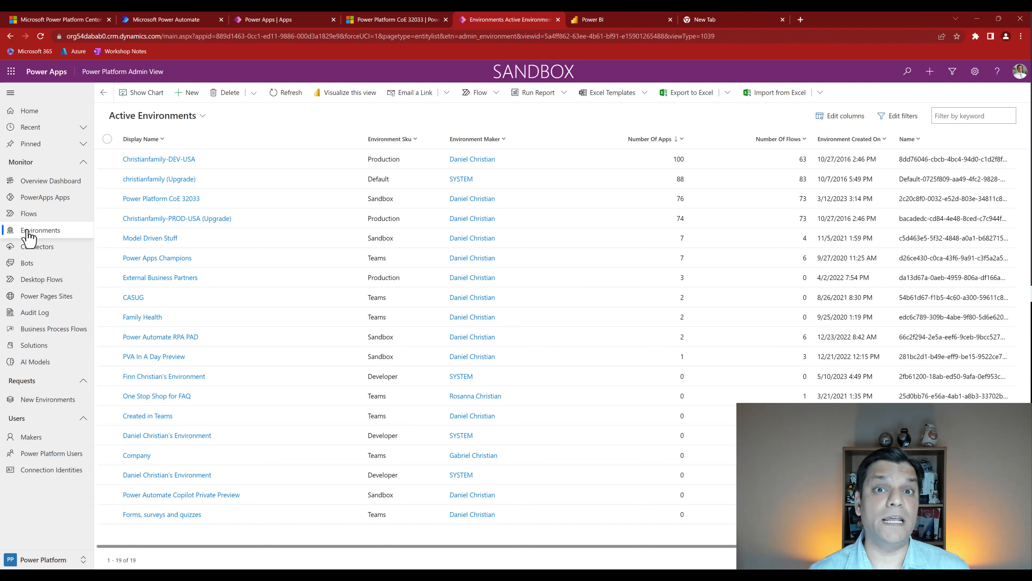
pyautogui.click(44, 181)
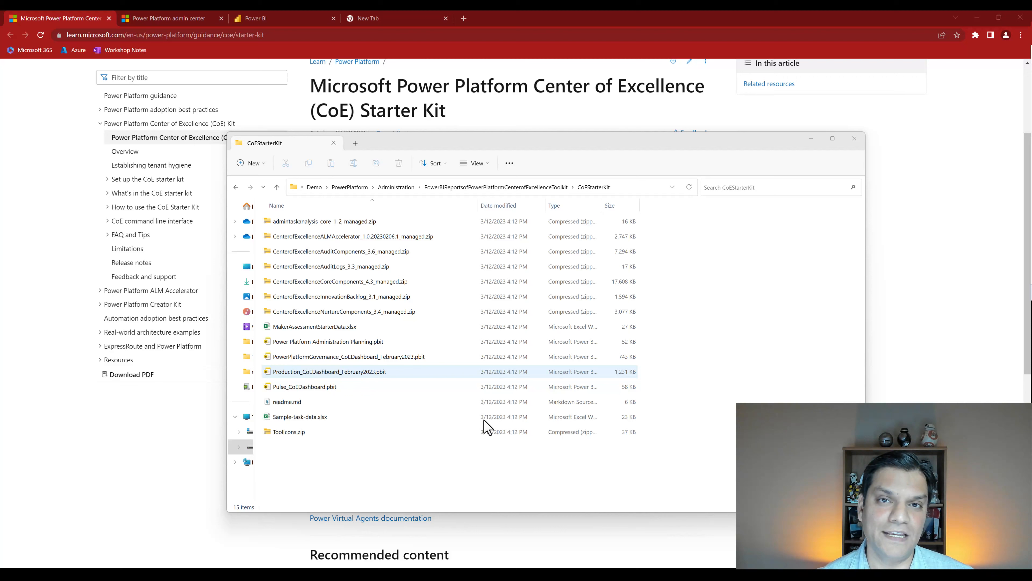
# Switch to the Power Platform admin center and copy the environment URL of the Power Platform CoE 32033 environment.
pyautogui.click(626, 472)
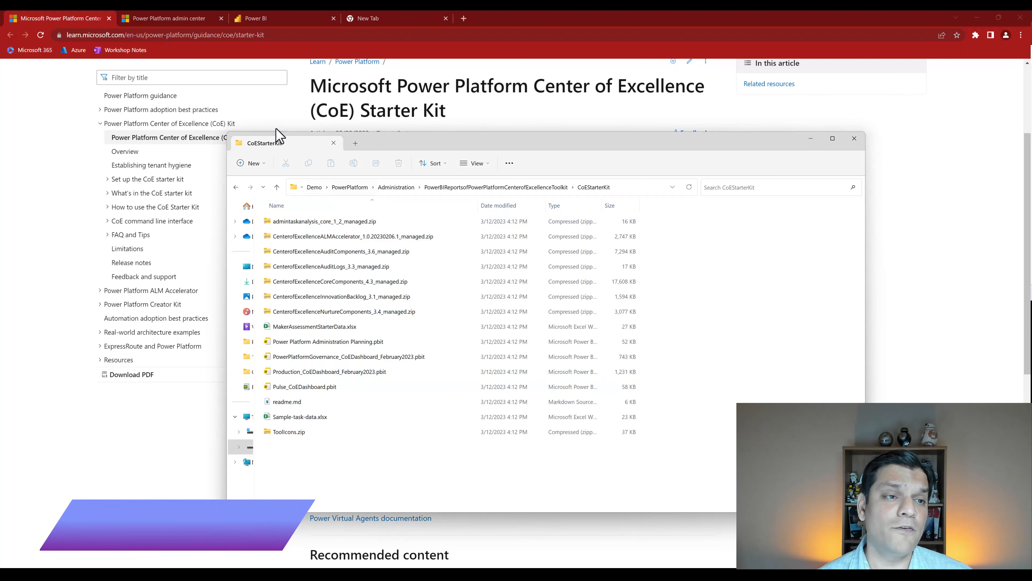
pyautogui.click(153, 18)
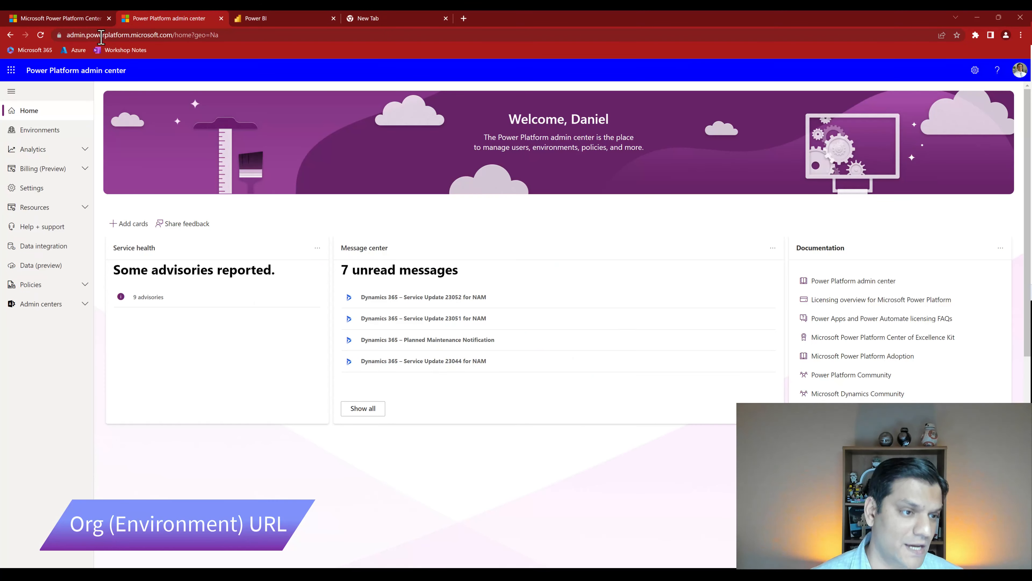
pyautogui.click(37, 138)
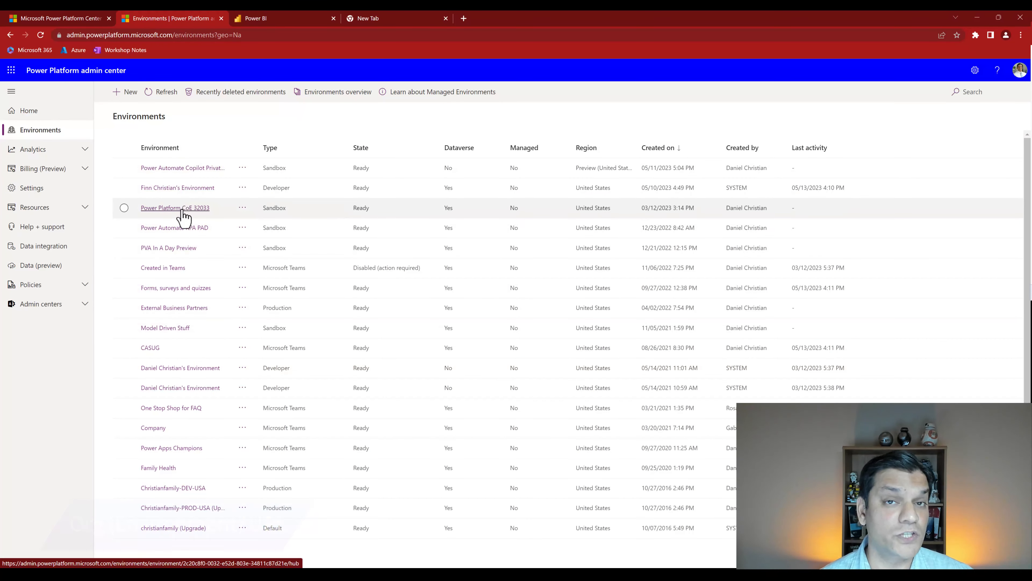
pyautogui.moveTo(182, 213)
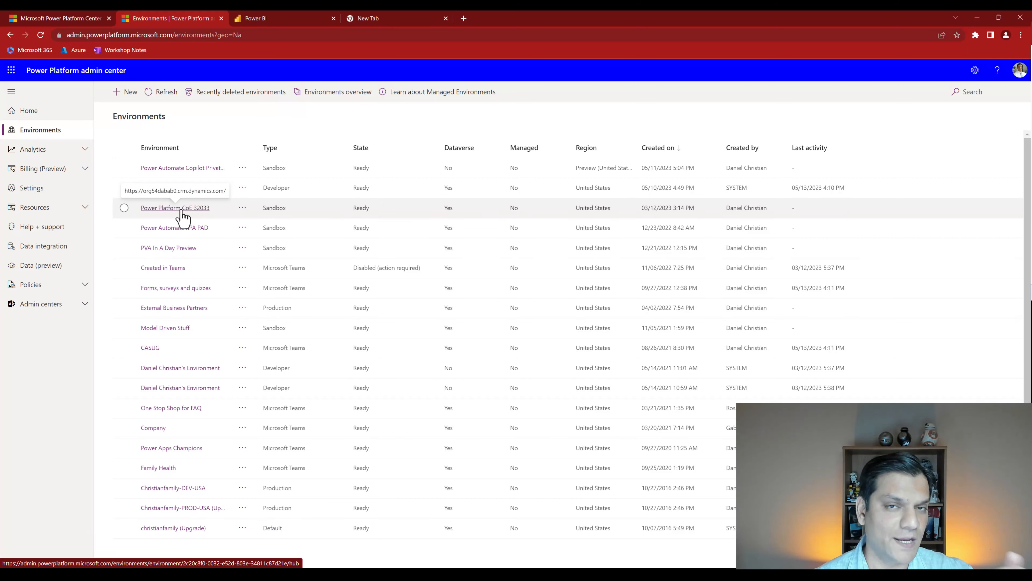
pyautogui.click(181, 210)
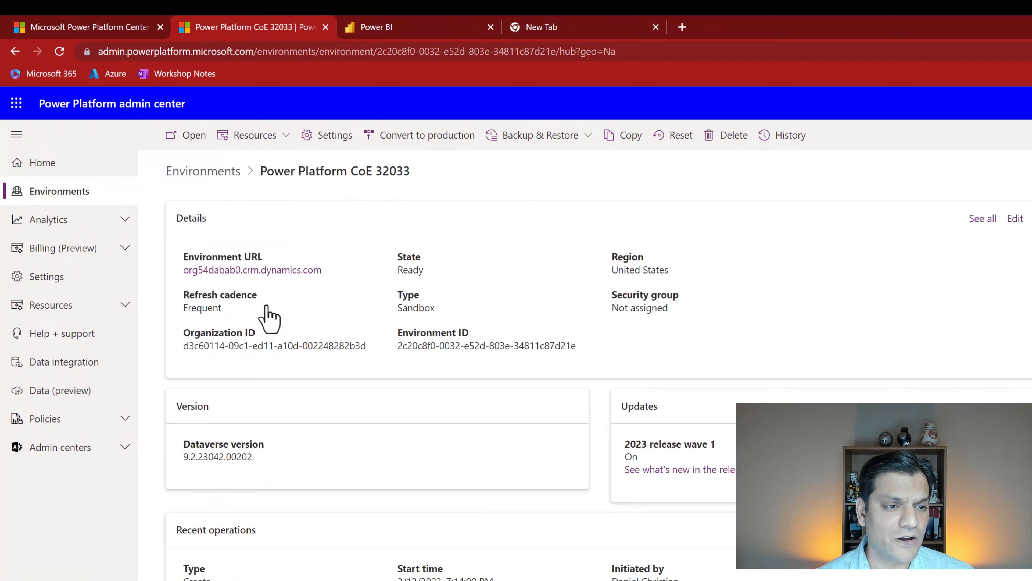
pyautogui.rightClick(232, 272)
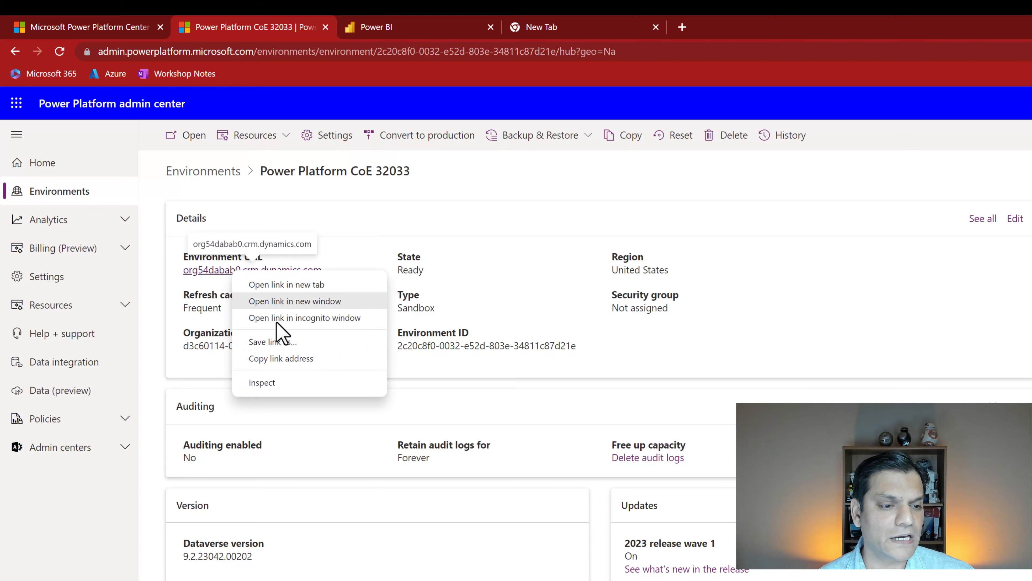
pyautogui.click(280, 360)
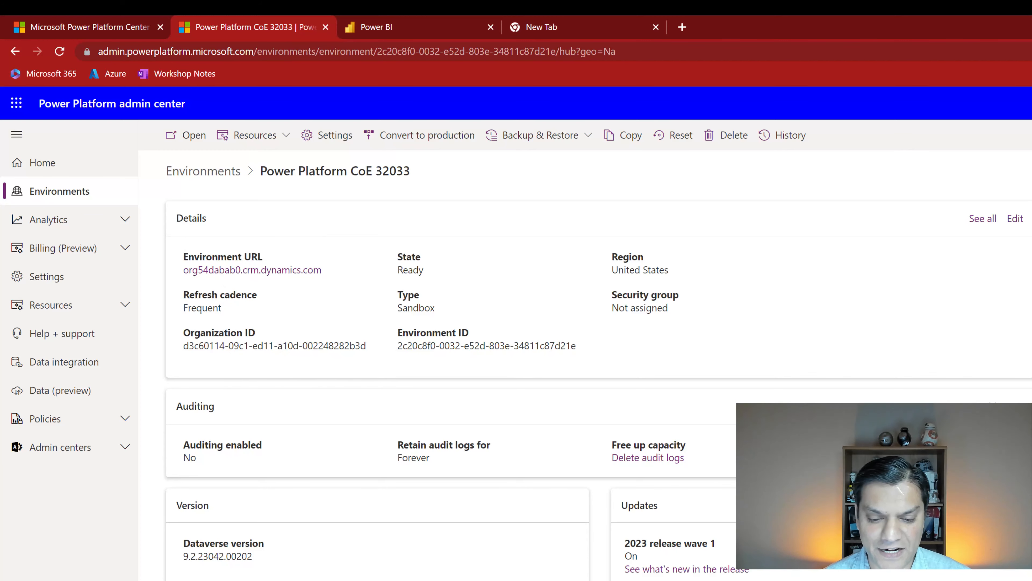
# Paste the copied environment URL into Notepad and move its window out of the way.
pyautogui.press('super')
pyautogui.write('note')
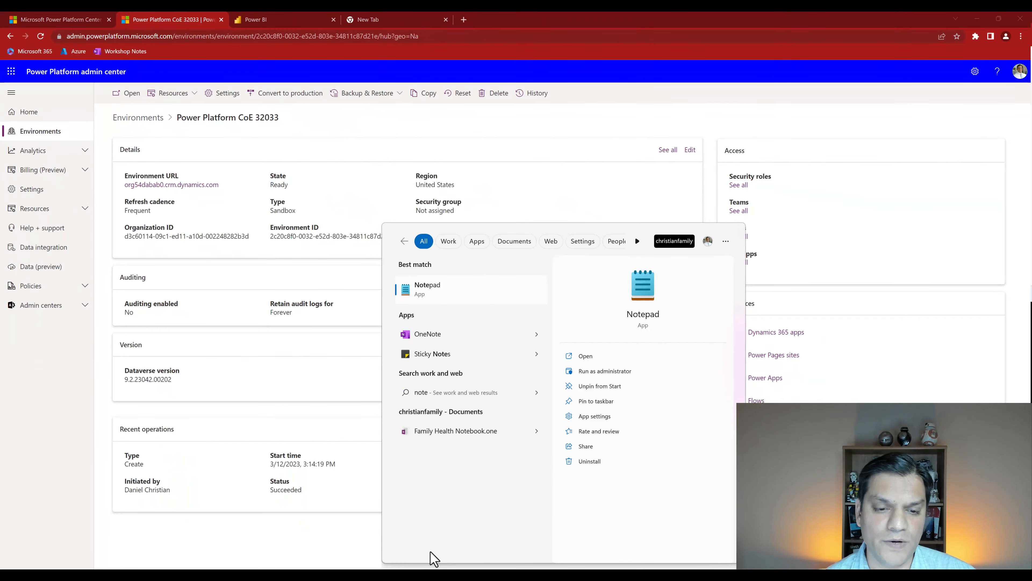
pyautogui.click(464, 289)
pyautogui.hotkey('ctrl', 'v')
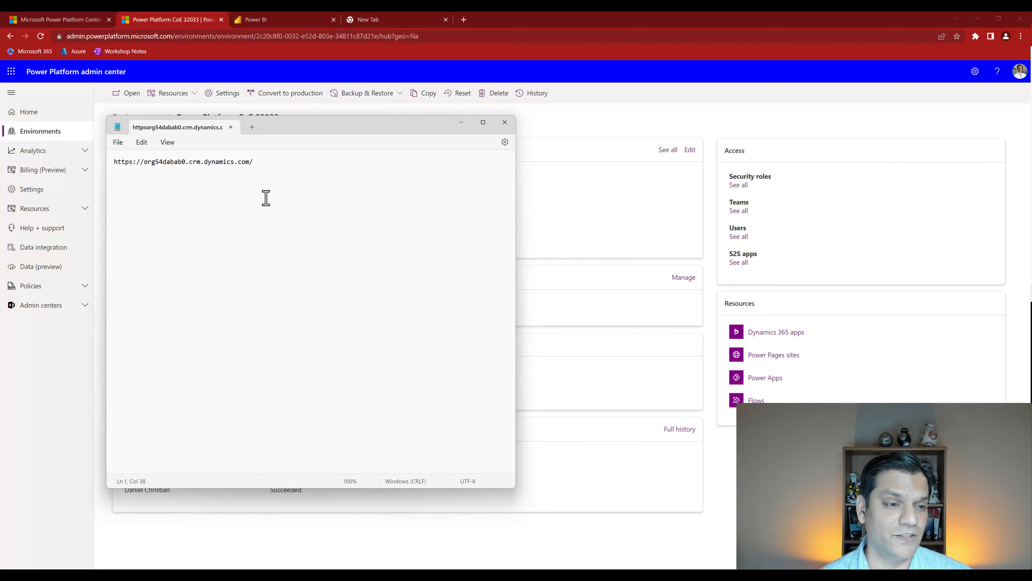
pyautogui.moveTo(348, 127); pyautogui.dragTo(1031, 246)
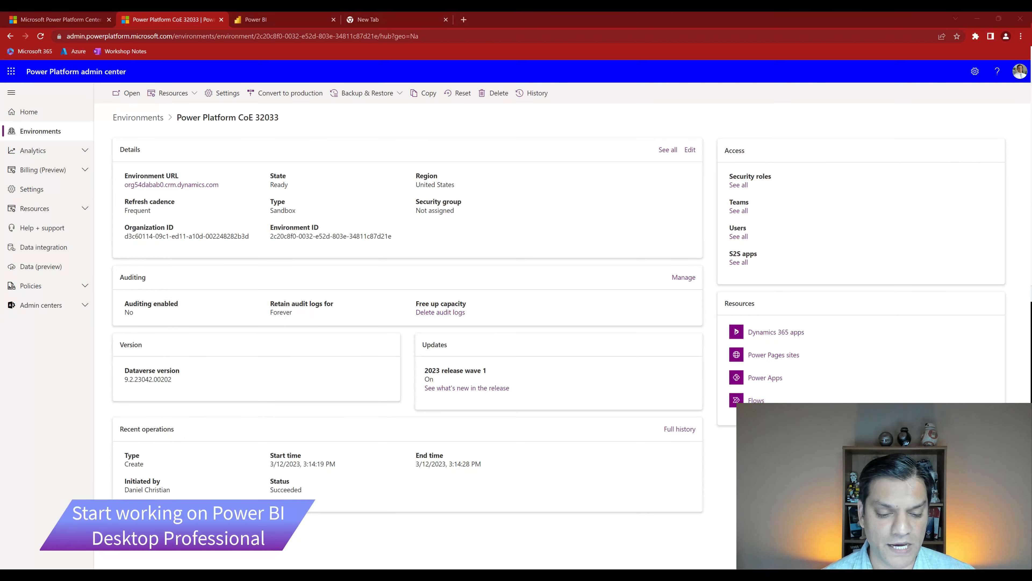
# Launch Power BI Desktop and dismiss its start screen.
pyautogui.click(362, 571)
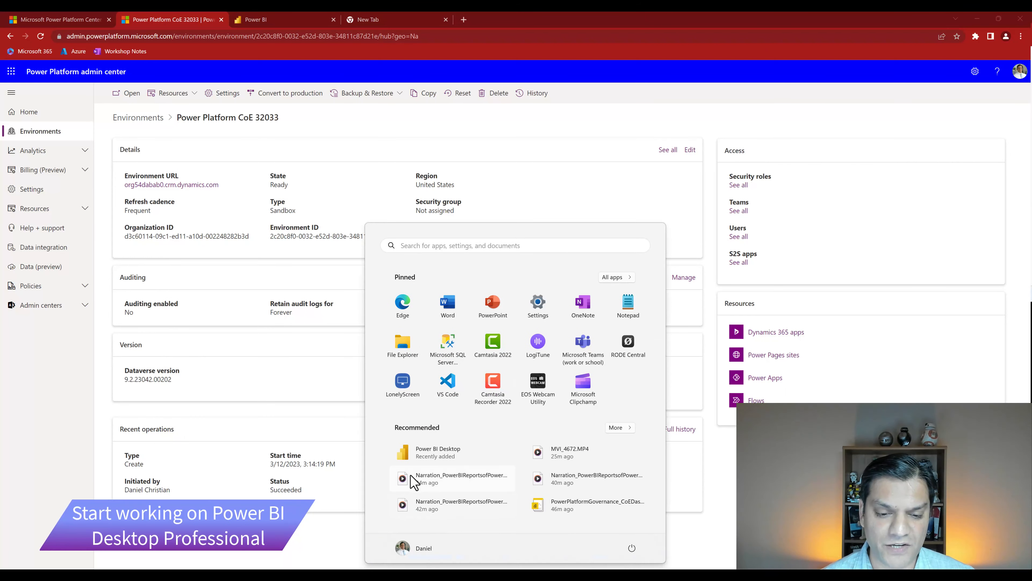
pyautogui.click(437, 454)
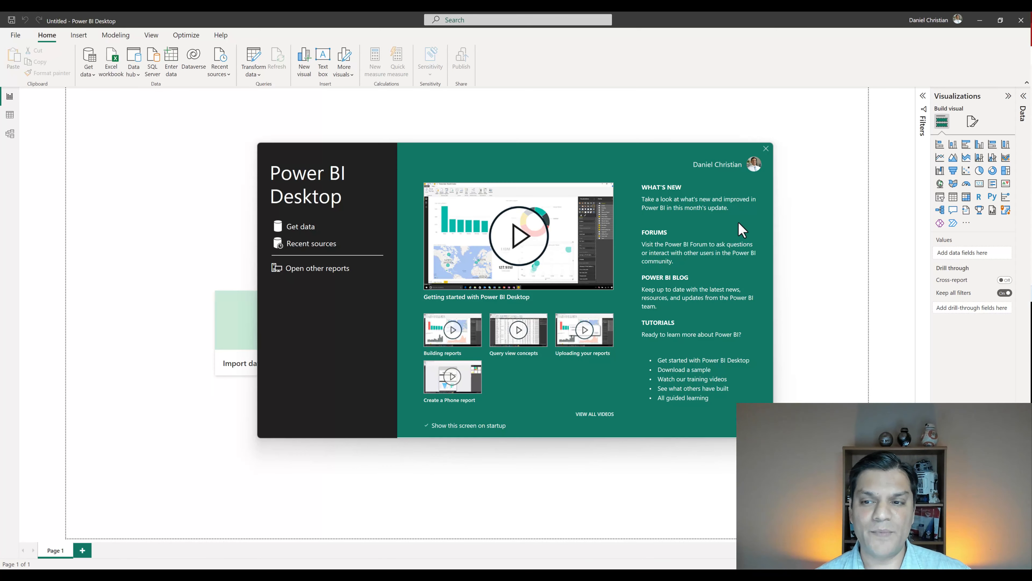
pyautogui.click(766, 149)
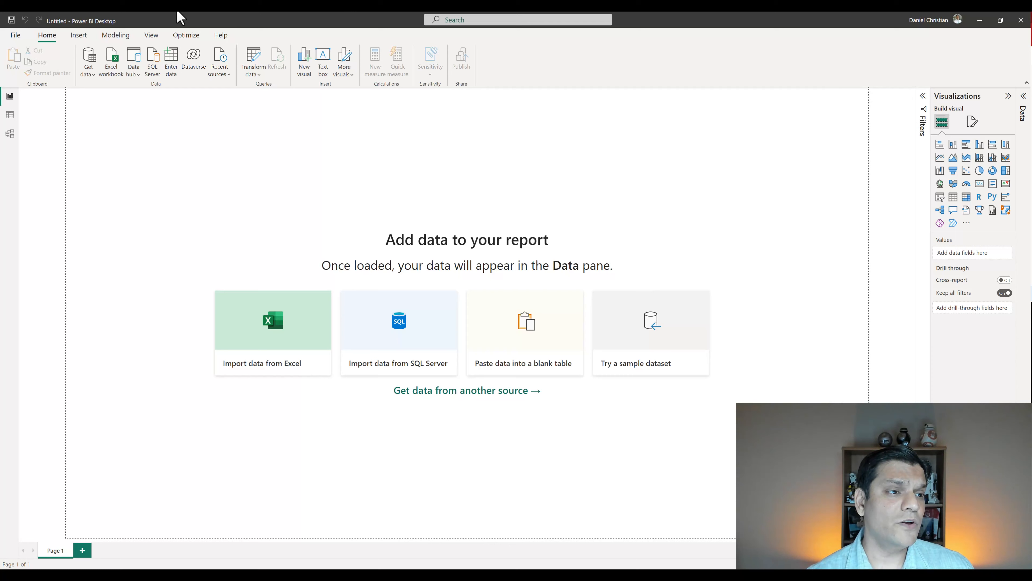
# Start opening an existing report and browse to the CoEStarterKit folder.
pyautogui.click(16, 35)
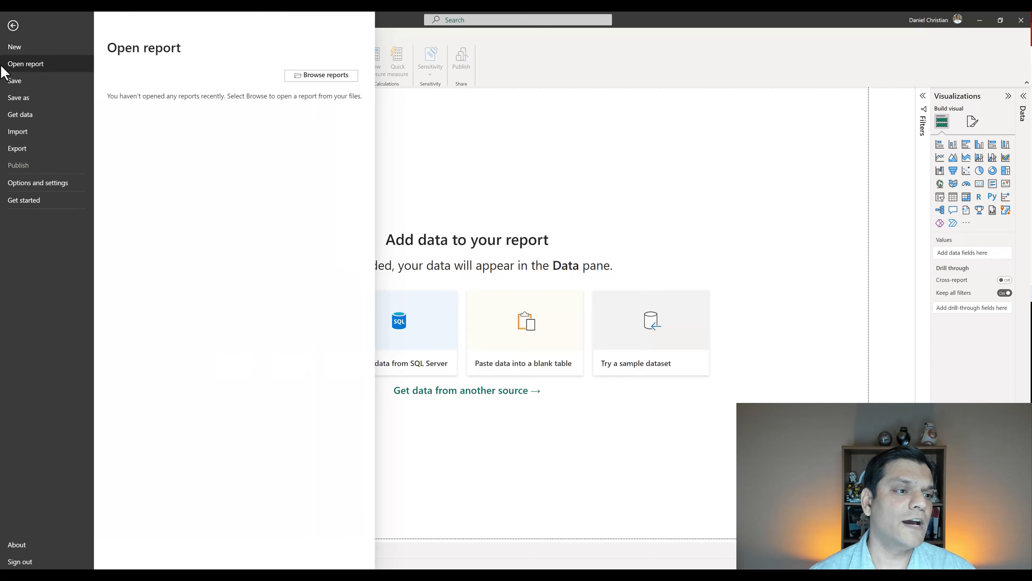
pyautogui.click(334, 79)
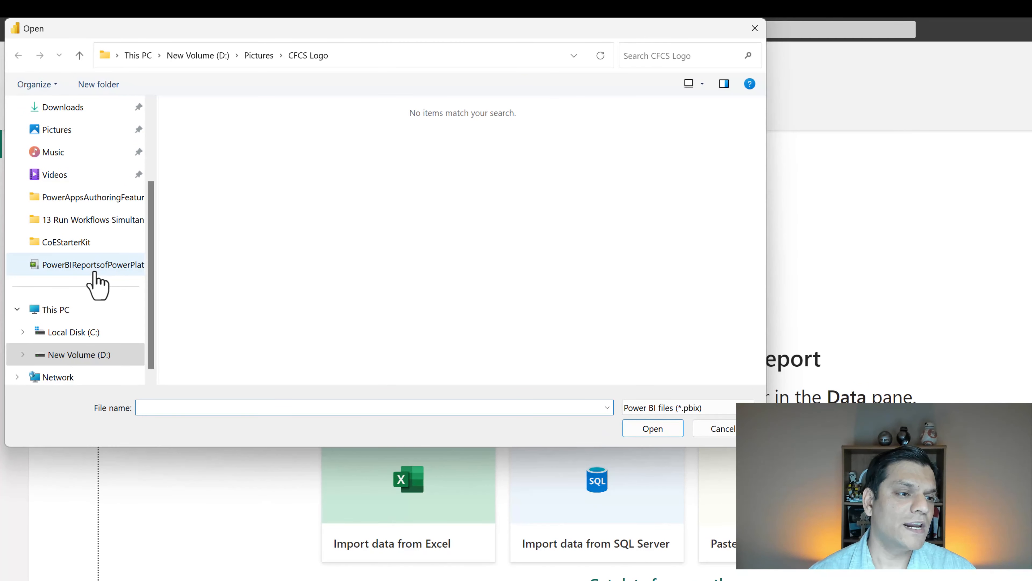
pyautogui.click(94, 242)
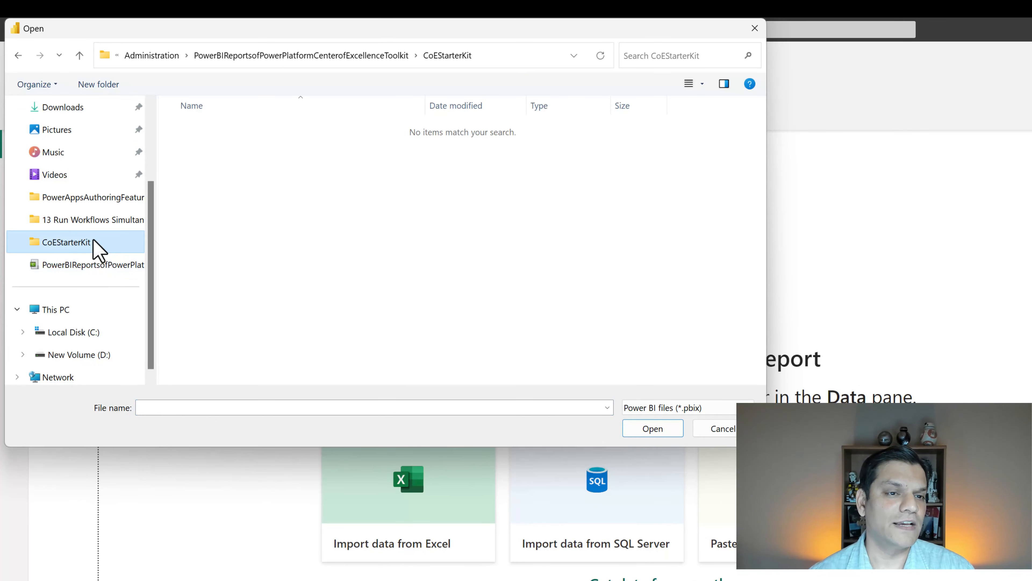
pyautogui.click(324, 57)
pyautogui.doubleClick(223, 130)
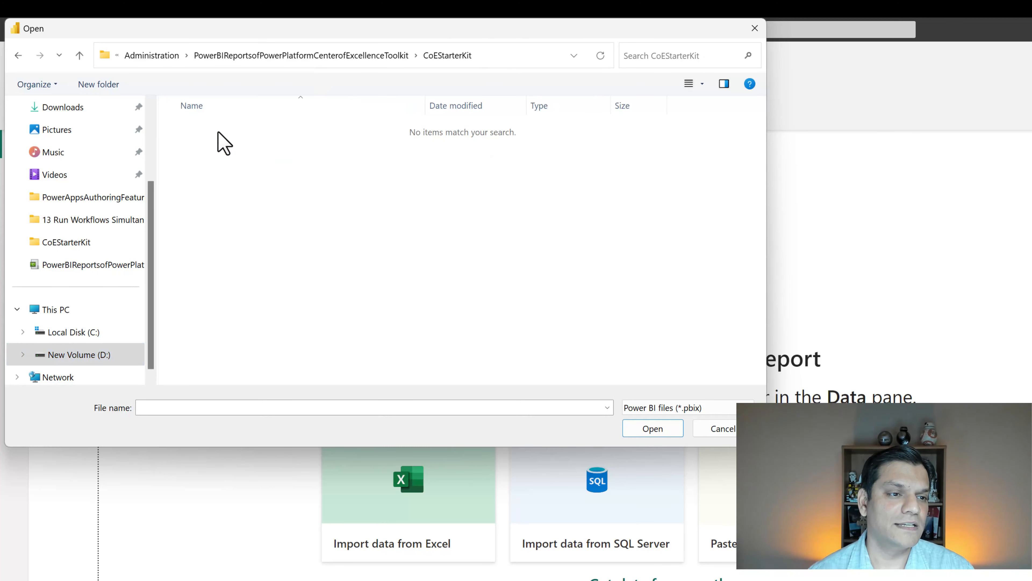
# Set the file type to Power BI template files (*.pbit) and open Production_CoEDashboard_February2023.pbit.
pyautogui.click(642, 408)
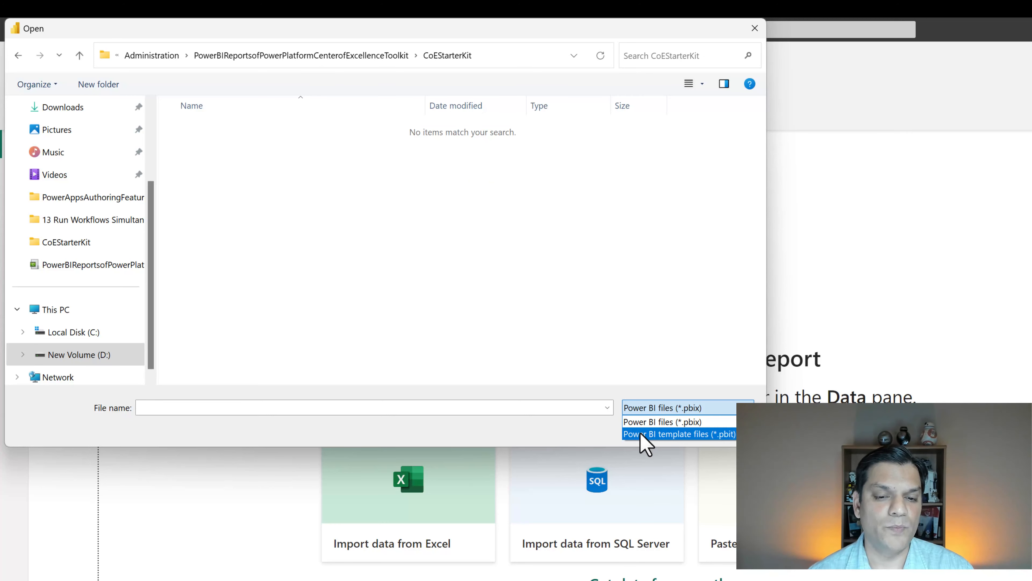
pyautogui.click(642, 435)
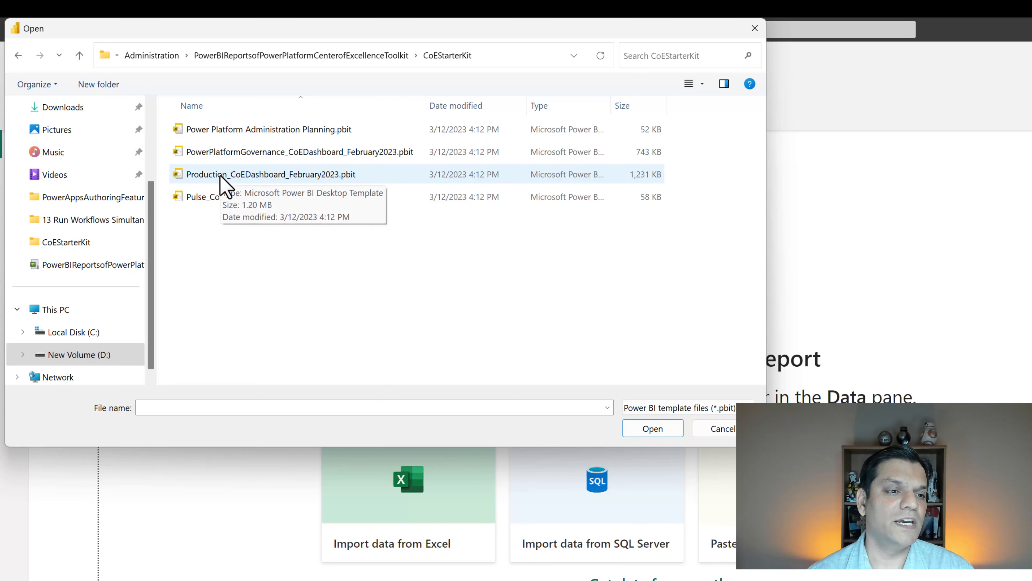
pyautogui.click(233, 174)
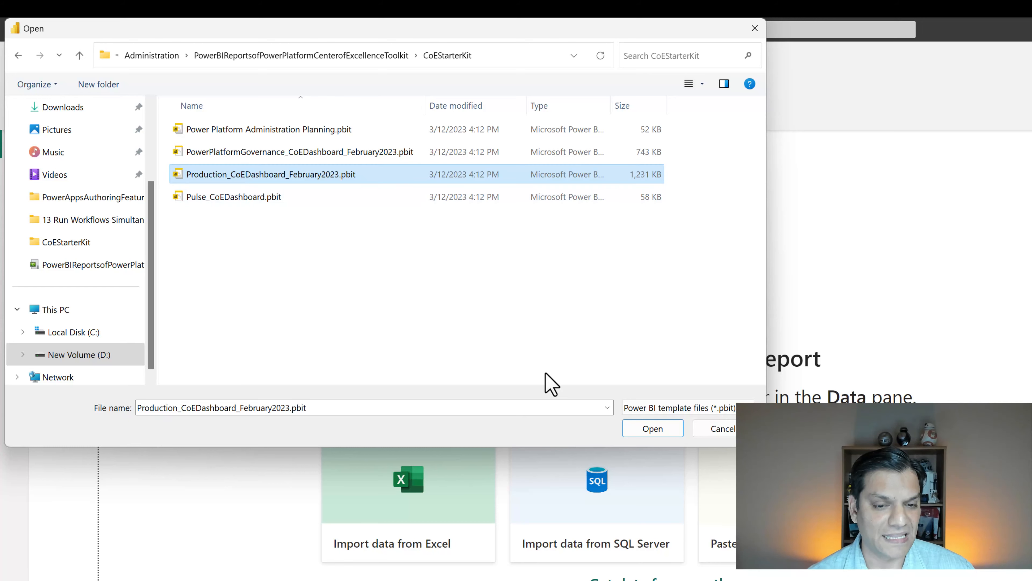
pyautogui.click(637, 429)
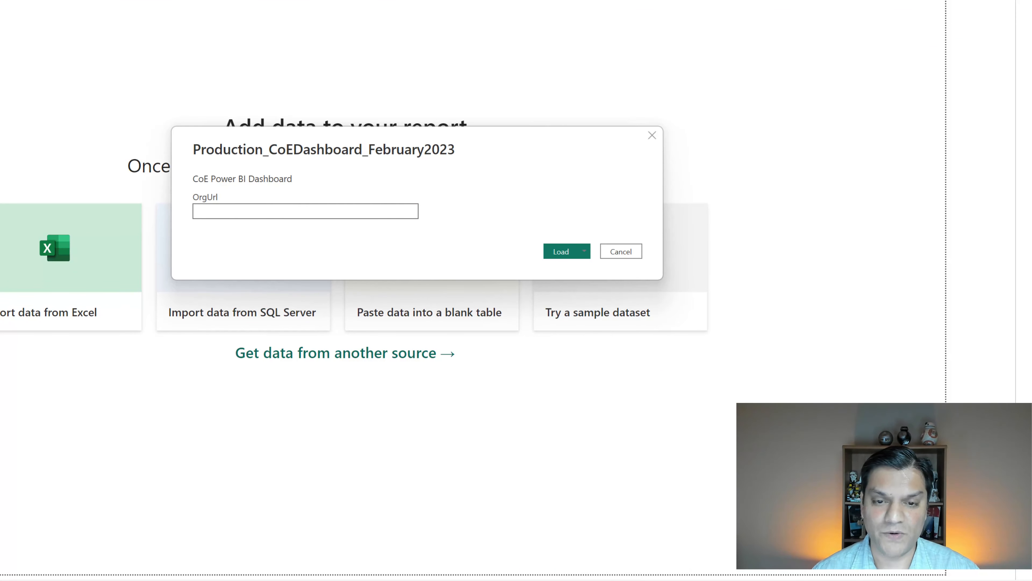
pyautogui.moveTo(512, 580)
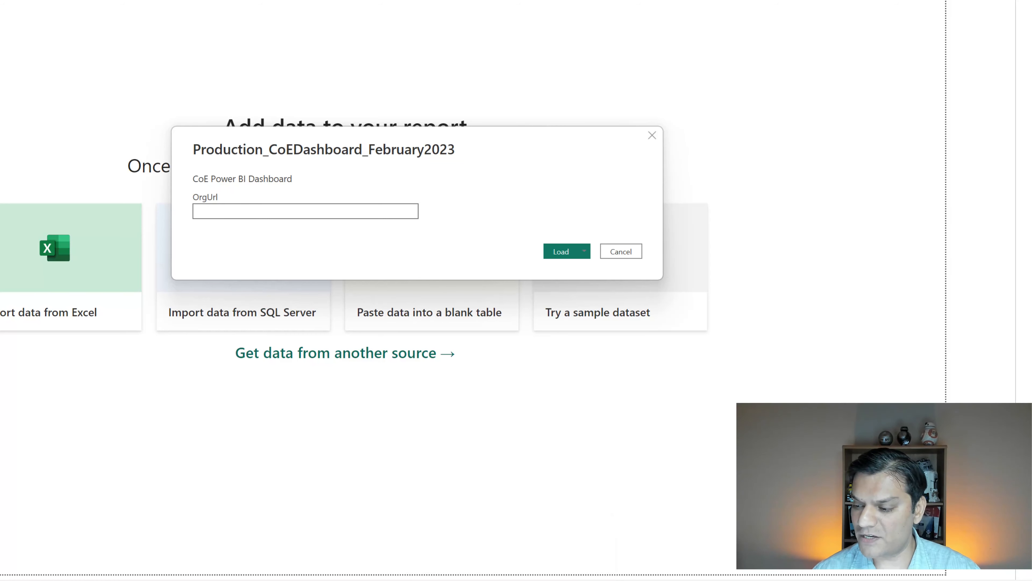
pyautogui.hotkey('alt', 'Tab')
pyautogui.moveTo(276, 143); pyautogui.dragTo(212, 320)
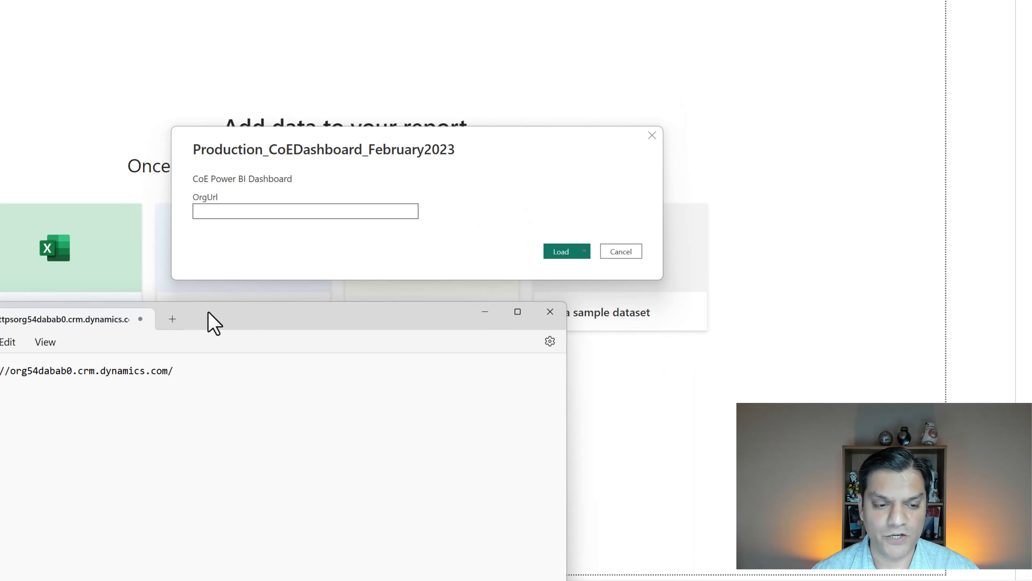
pyautogui.moveTo(226, 384); pyautogui.dragTo(0, 372)
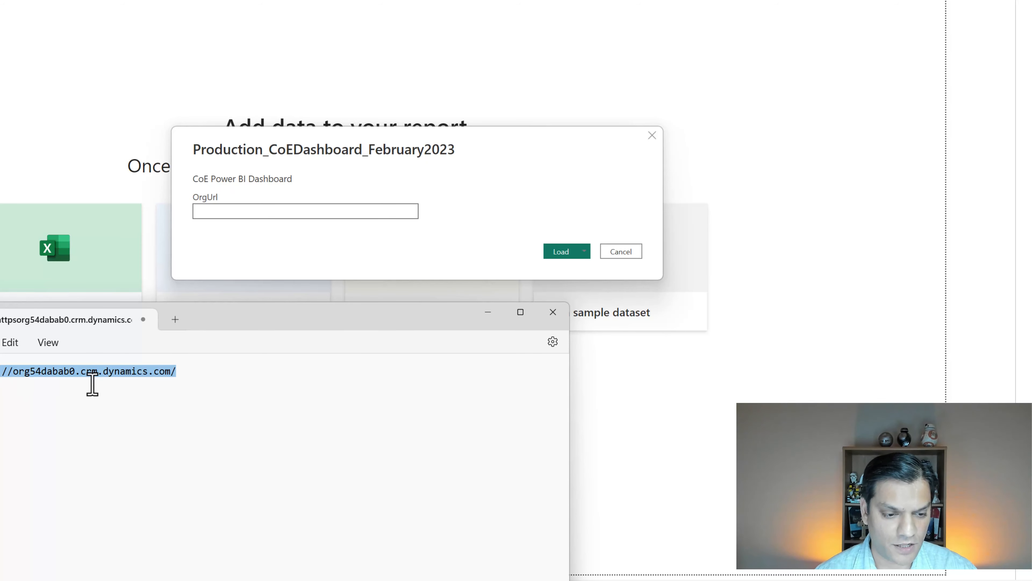
pyautogui.click(223, 216)
pyautogui.write('https://org54dabab0.crm.dynamics.com/')
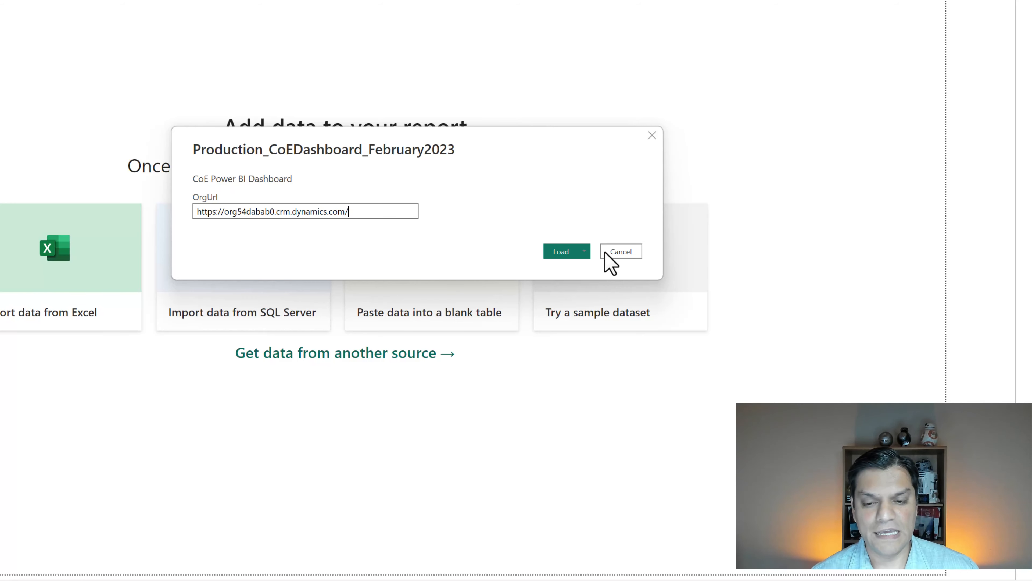
pyautogui.click(563, 252)
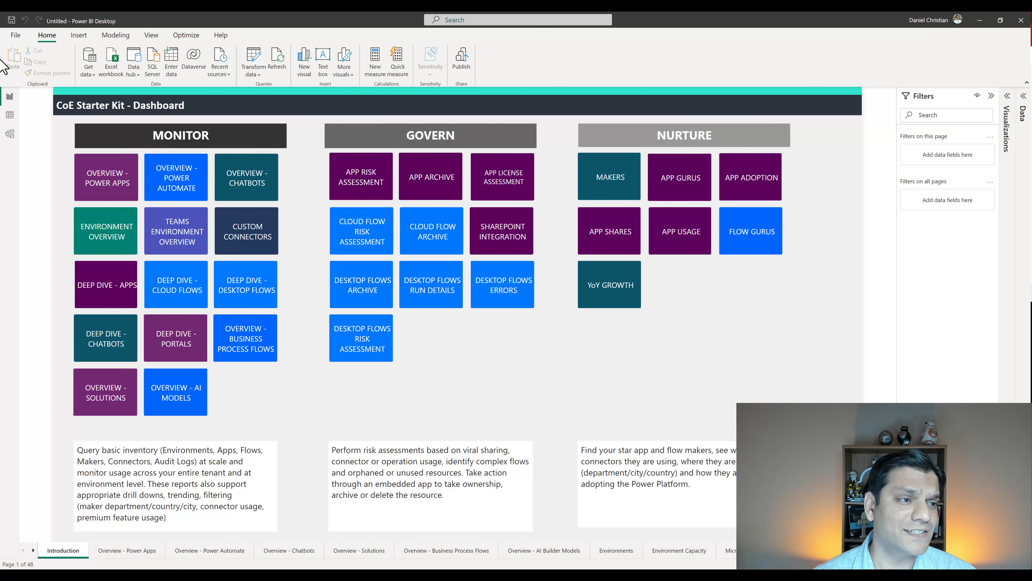
# Save the report as PowerPlatformGovernanceReport in the PowerBIReportsofPowerPlatformCenterofExcellenceToolkit folder.
pyautogui.click(11, 20)
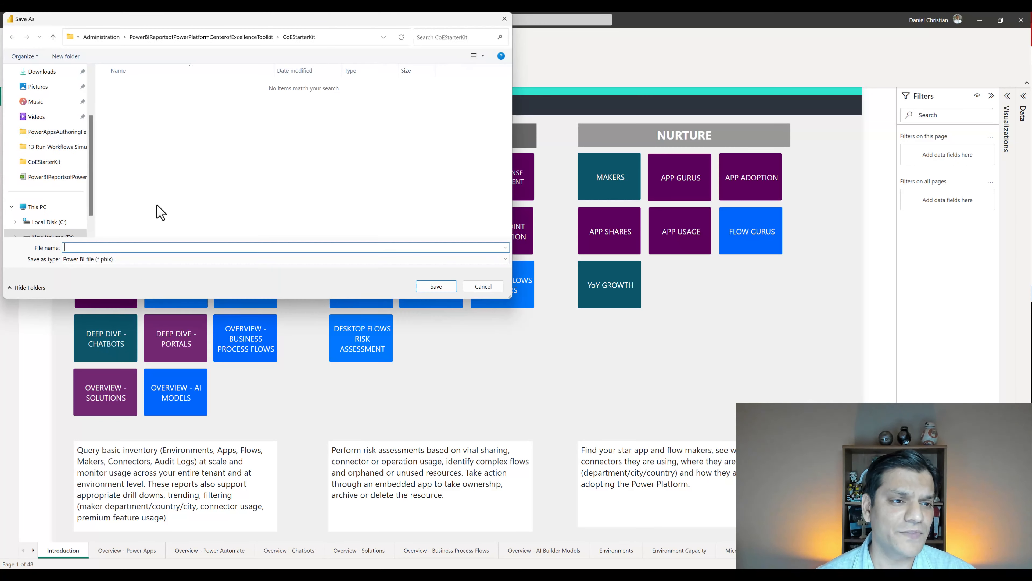
pyautogui.click(265, 37)
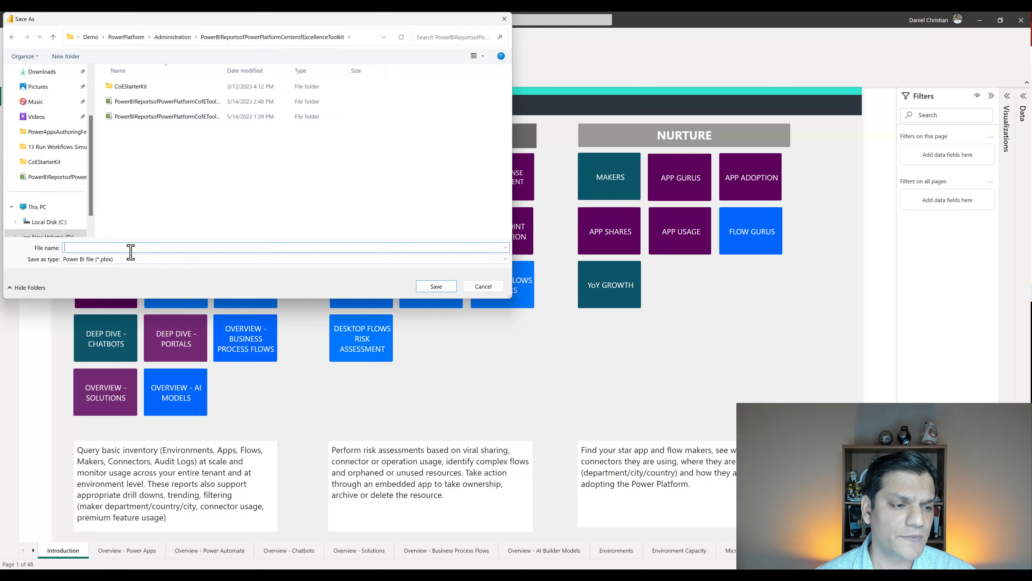
pyautogui.write('PowerPlatformGovernanceReport')
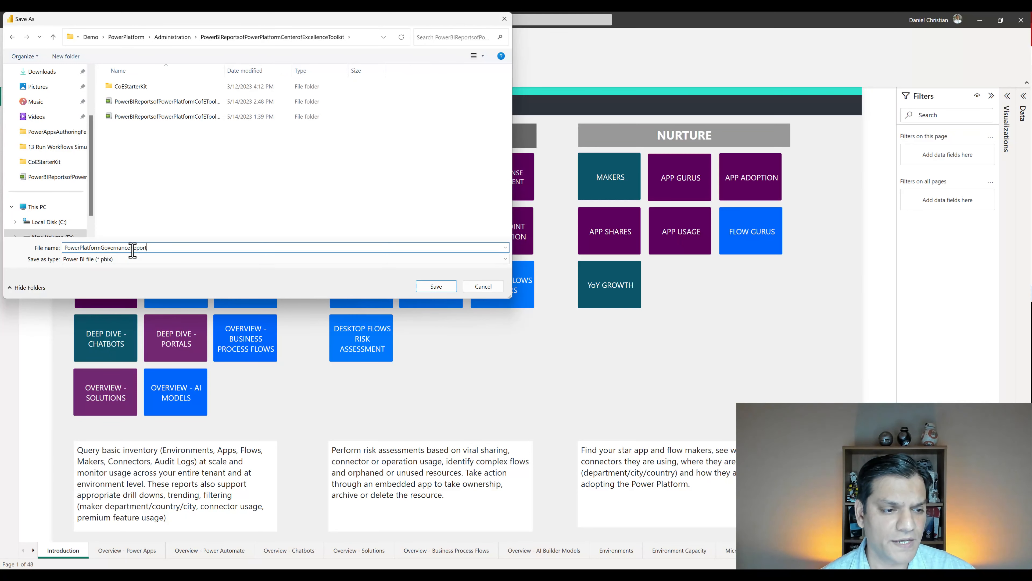
pyautogui.click(436, 286)
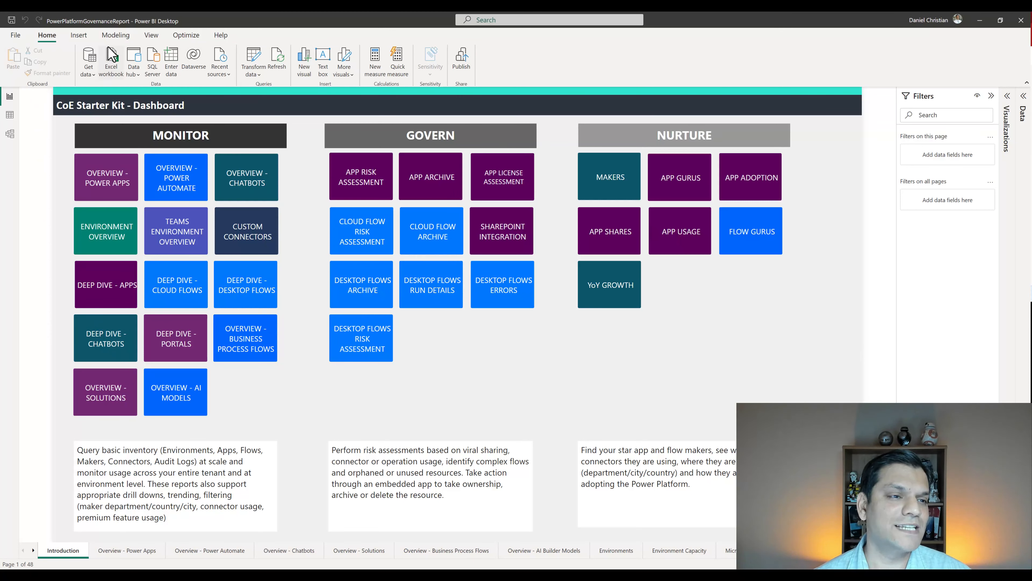
# Insert the CFCSLogoPNG.png image on the Introduction page and place it beside the YoY Growth tile, below App Usage and Flow Gurus.
pyautogui.click(79, 35)
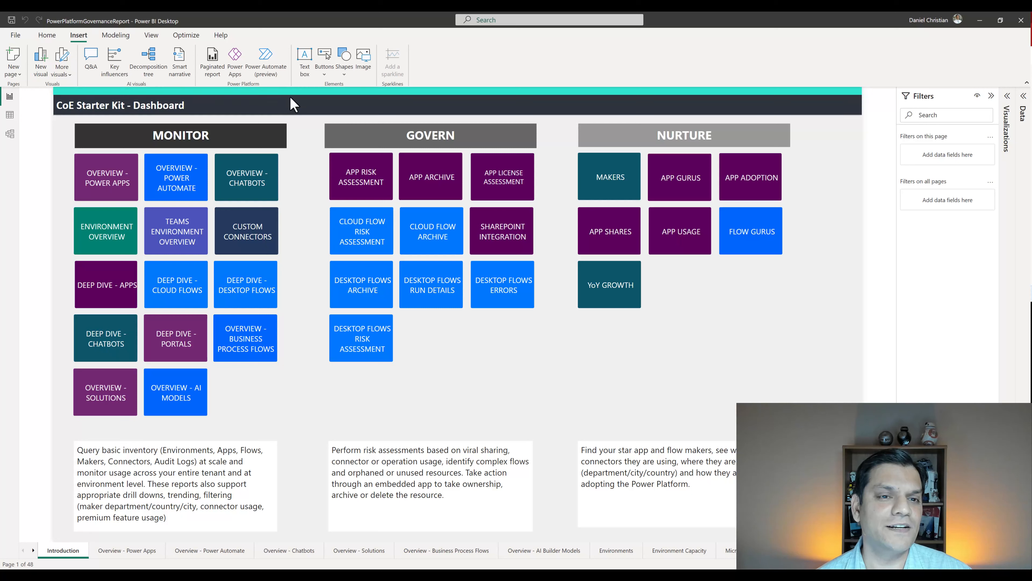
pyautogui.click(360, 66)
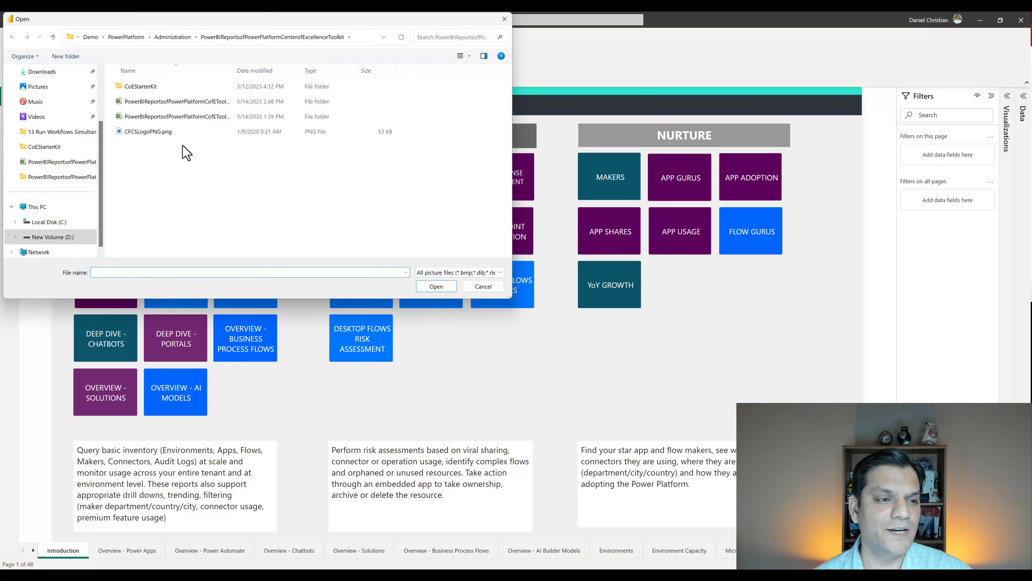
pyautogui.click(178, 134)
pyautogui.click(435, 288)
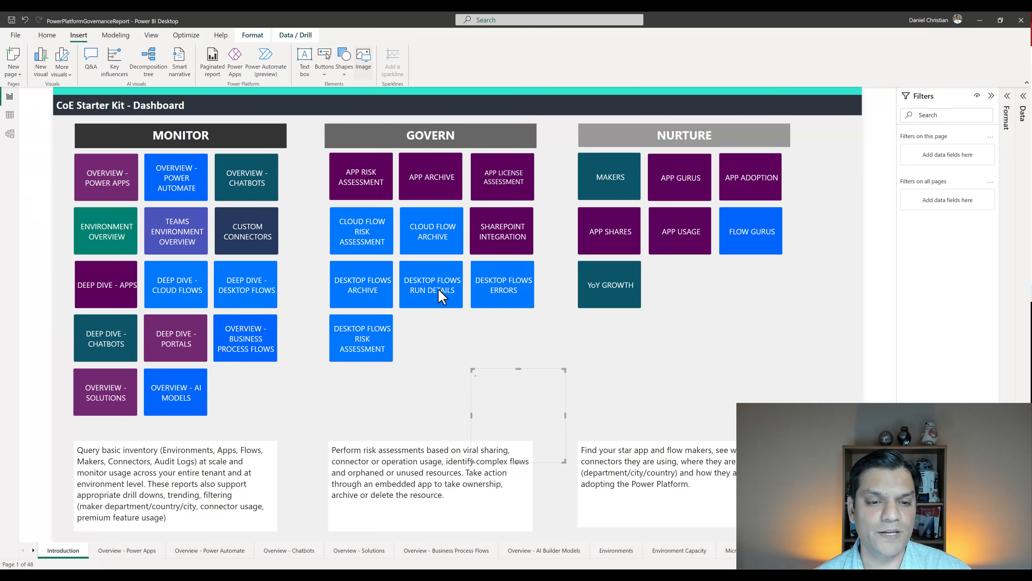
pyautogui.moveTo(489, 402); pyautogui.dragTo(695, 308)
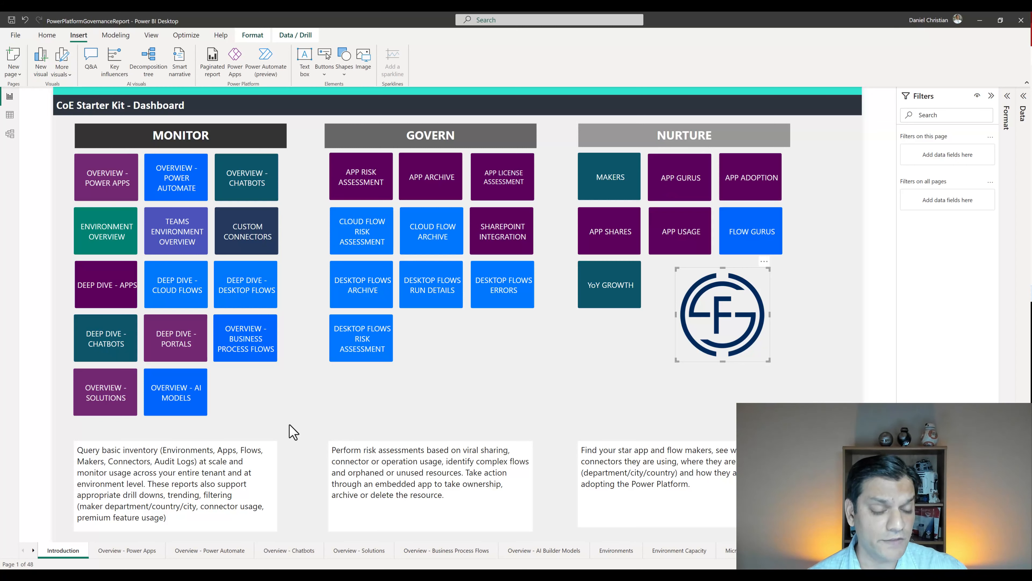
# Open the Overview - Power Apps page and check the error details of the Top App Maker Cities map.
pyautogui.click(109, 551)
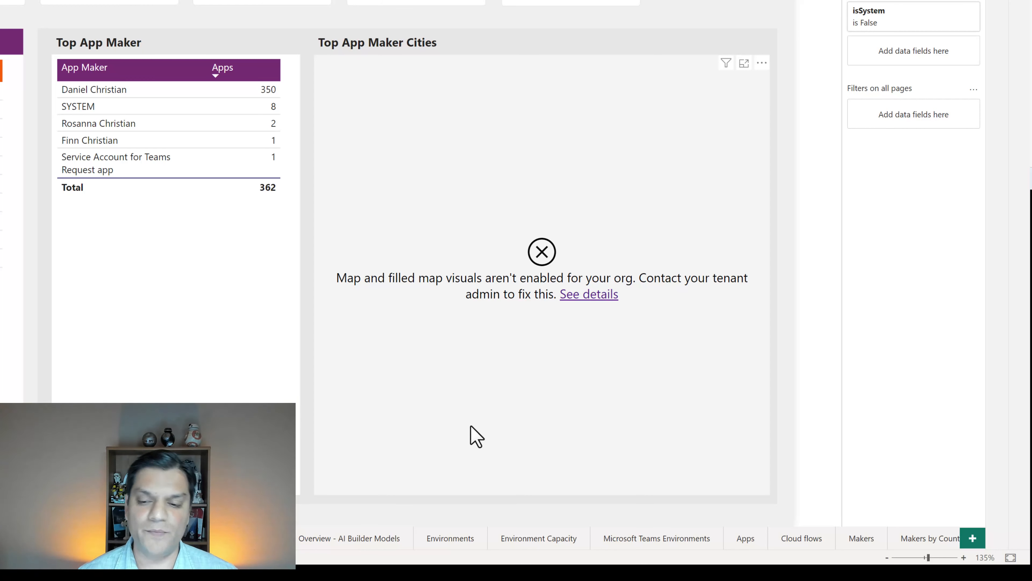
pyautogui.click(573, 302)
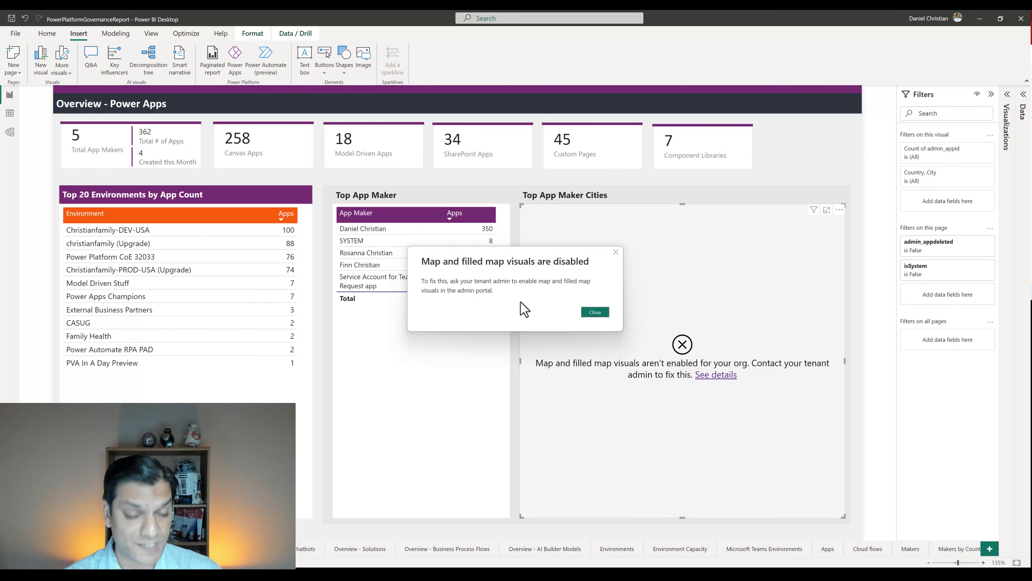
pyautogui.click(597, 316)
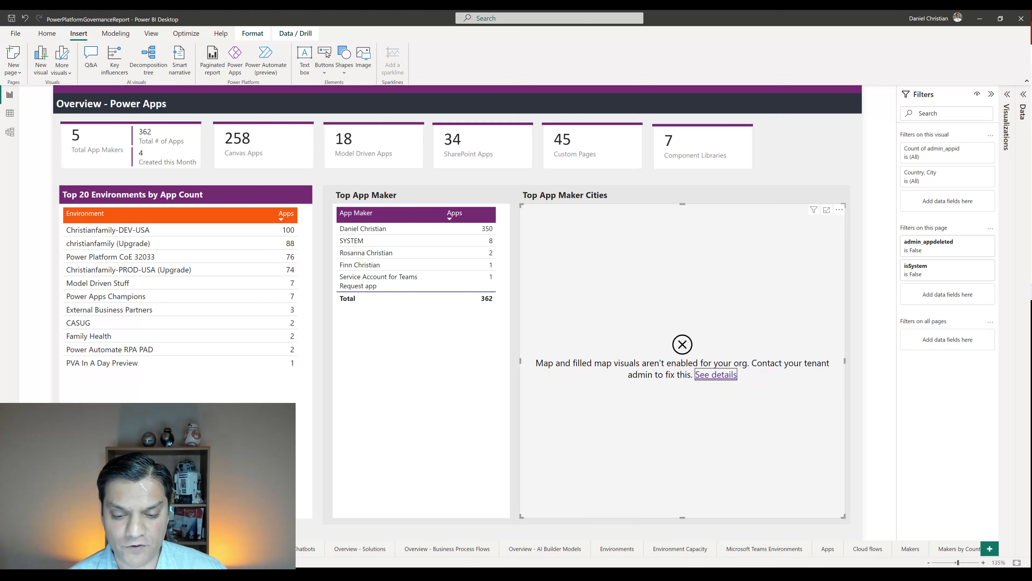
# Switch to the Power BI service in the browser and locate Map and filled map visuals in the Admin portal's tenant settings.
pyautogui.moveTo(557, 578)
pyautogui.click(532, 547)
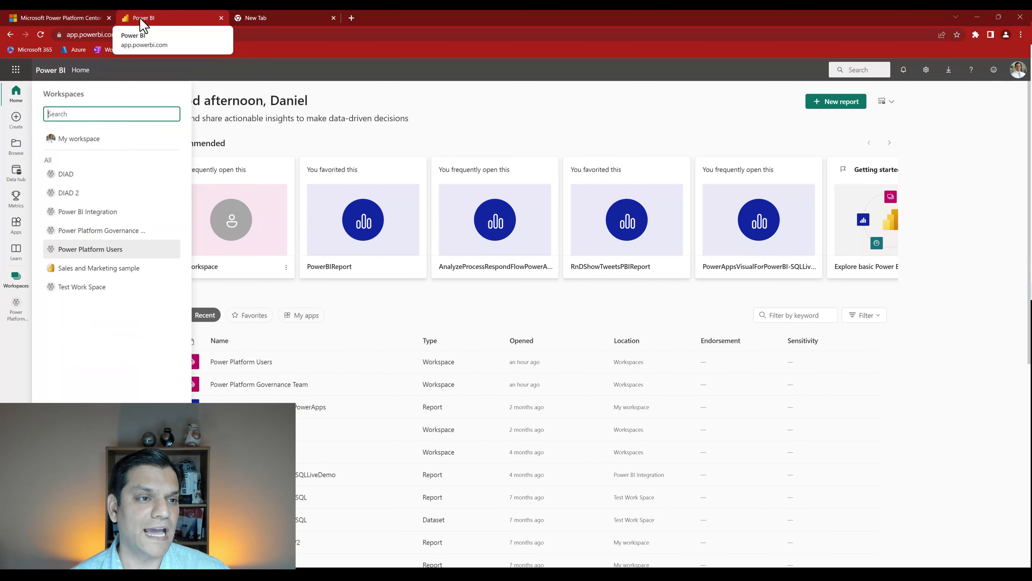
pyautogui.click(926, 70)
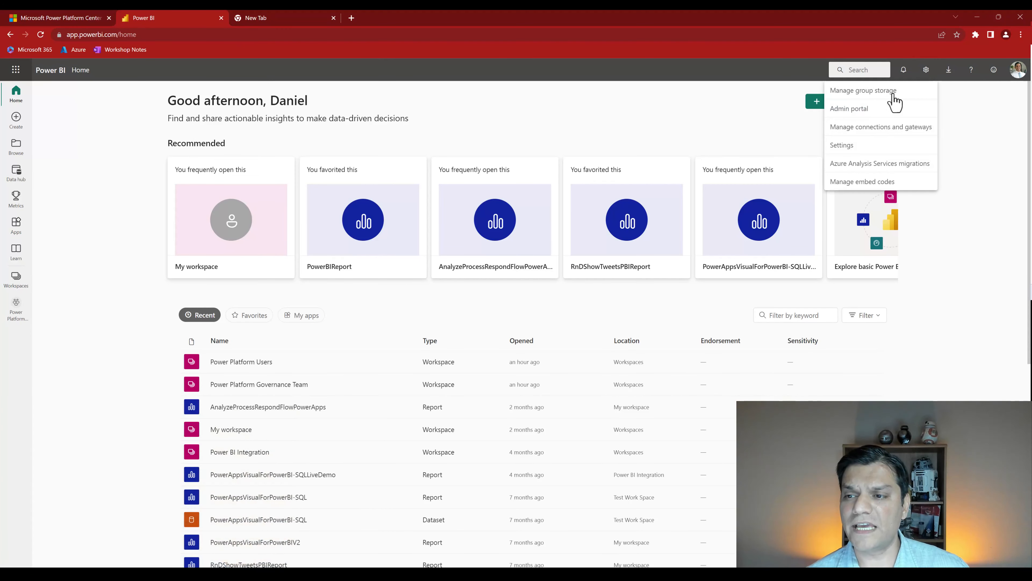
pyautogui.click(849, 109)
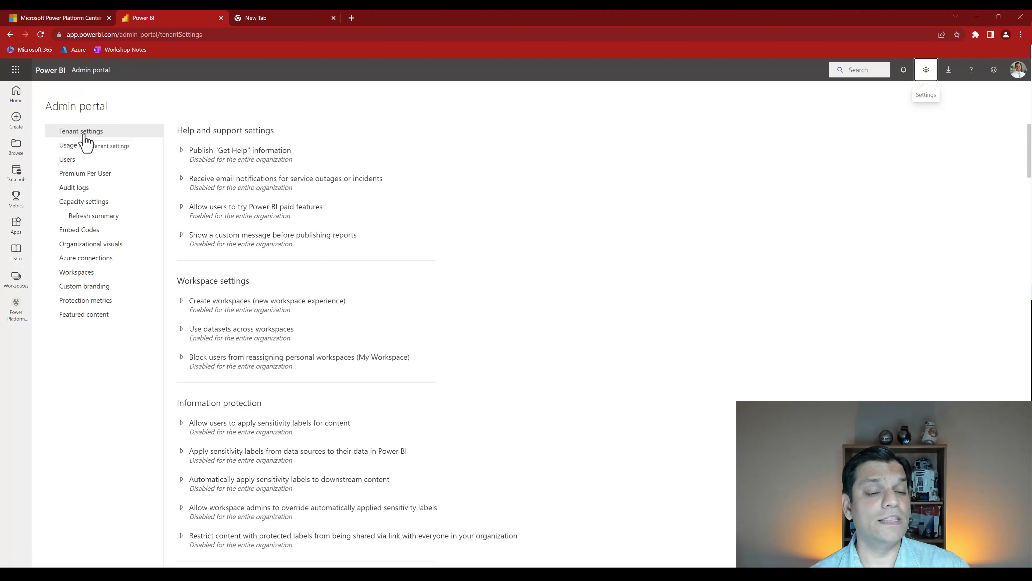
pyautogui.scroll(-10, 277, 368)
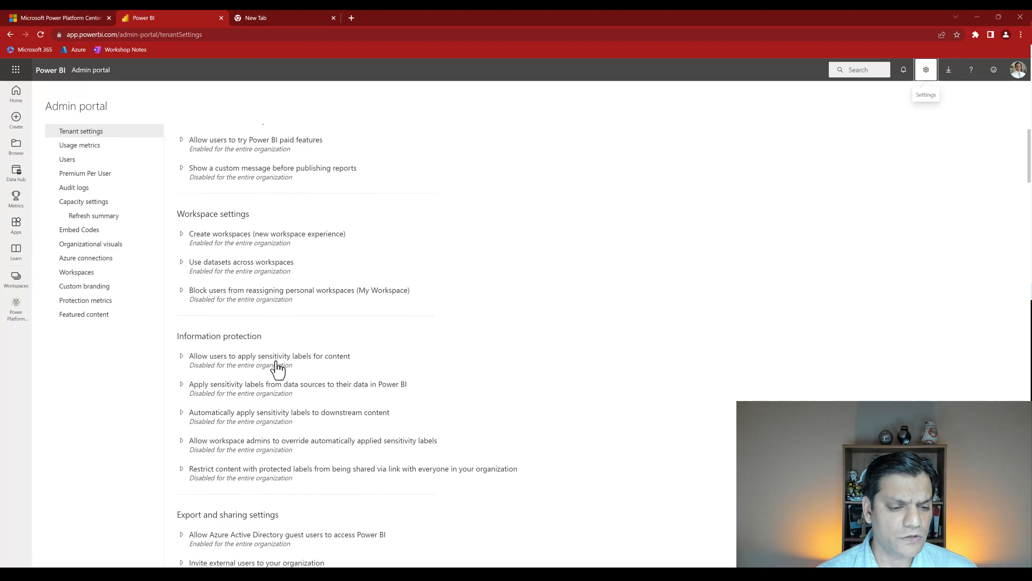
pyautogui.scroll(-15, 278, 368)
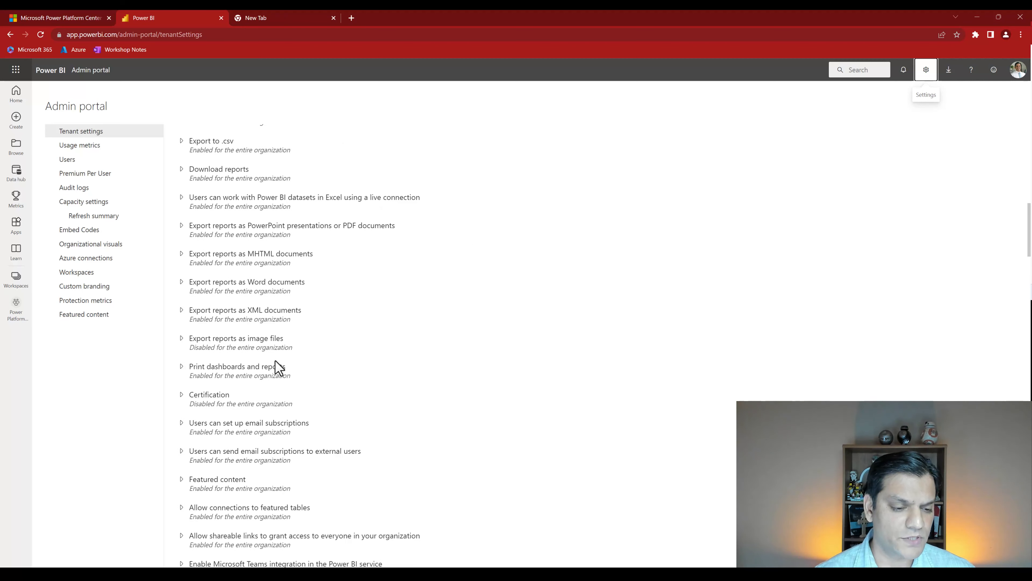
pyautogui.scroll(-3, 278, 370)
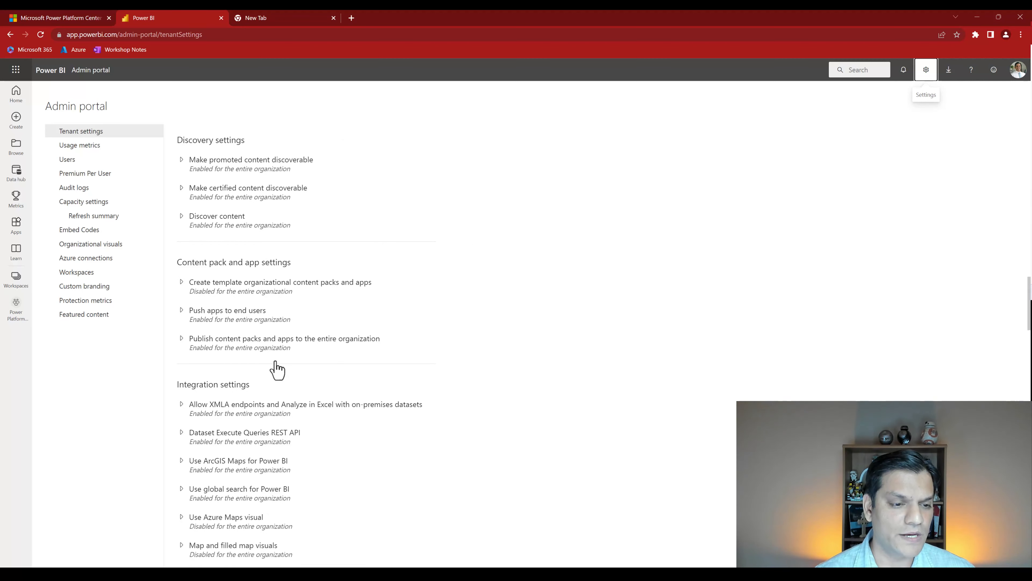
pyautogui.scroll(-1, 278, 370)
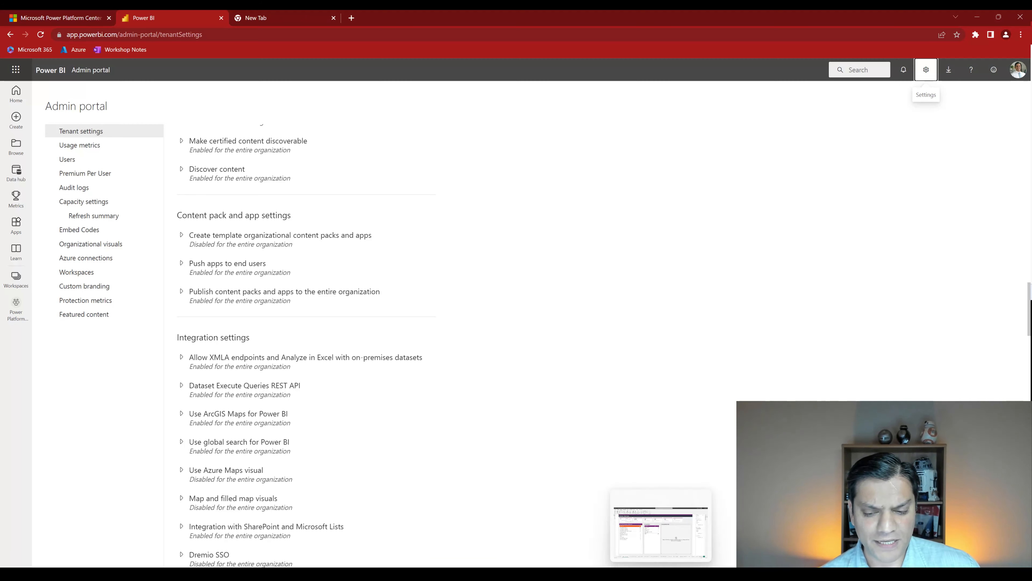
# Return to Power BI Desktop and review the map visual's error details again.
pyautogui.click(640, 575)
pyautogui.click(712, 376)
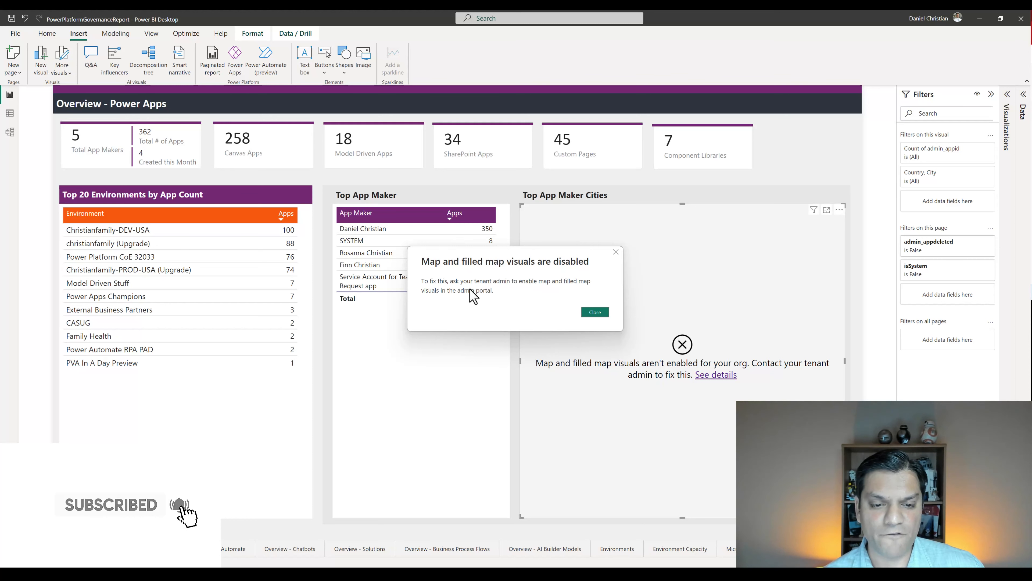
pyautogui.click(595, 312)
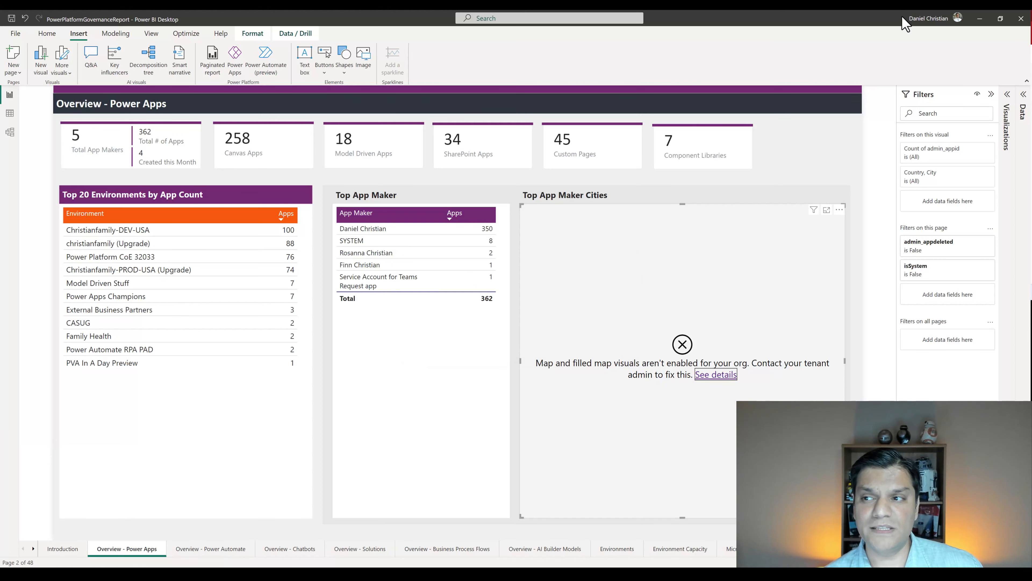
# Enable Map and filled map visuals for the entire organization in the browser's Power BI tenant settings and apply the change.
pyautogui.click(977, 19)
pyautogui.click(240, 497)
pyautogui.scroll(-5, 240, 406)
pyautogui.click(199, 303)
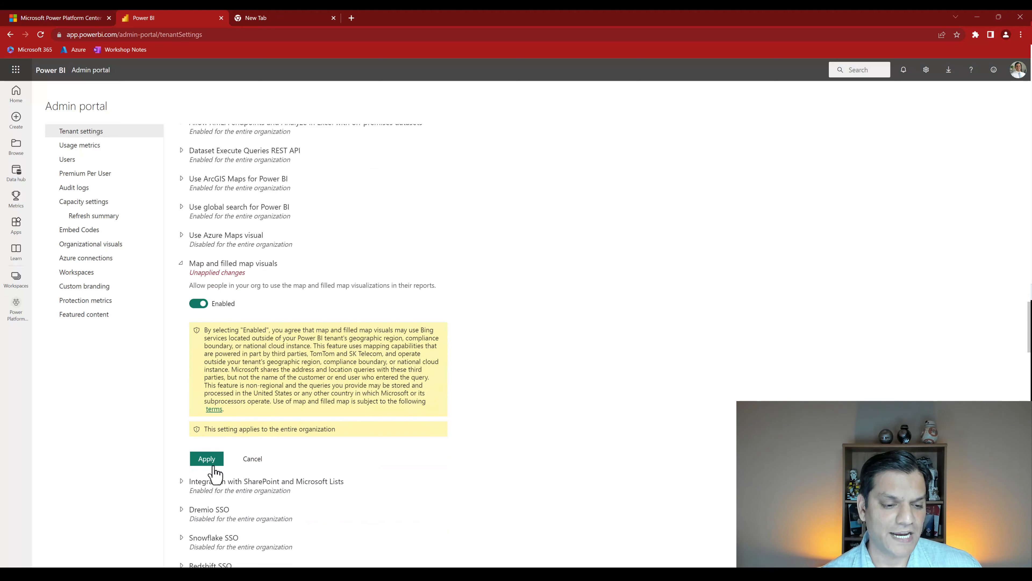
pyautogui.click(207, 459)
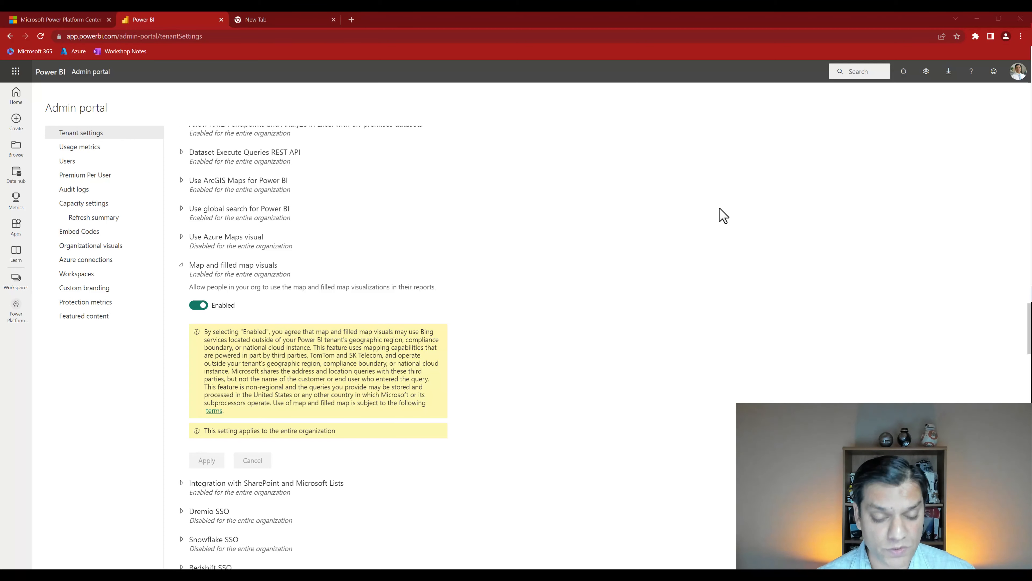
# Relaunch Power BI Desktop and reopen the recent PowerPlatformGovernanceReport file.
pyautogui.press('super')
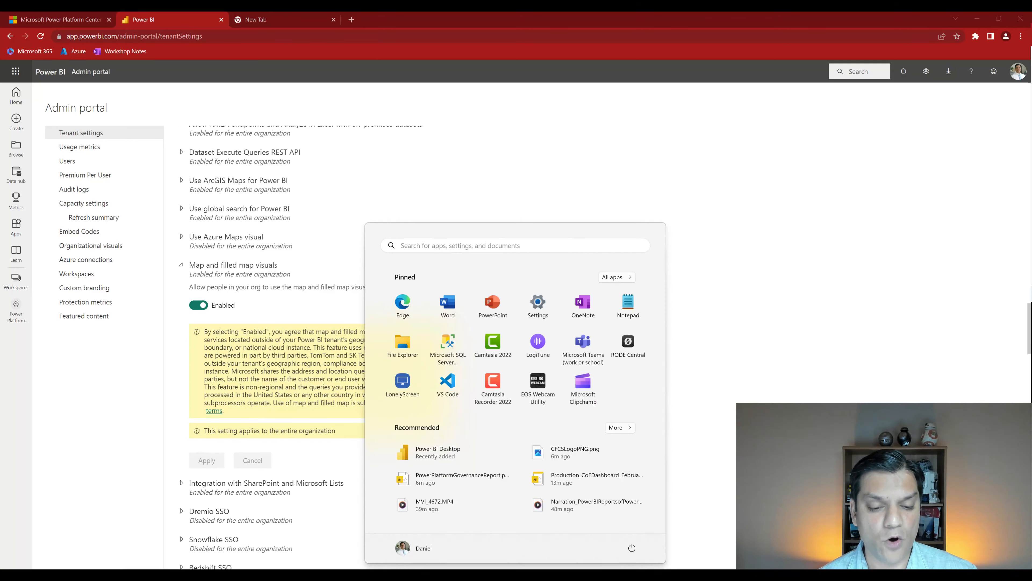
pyautogui.click(452, 458)
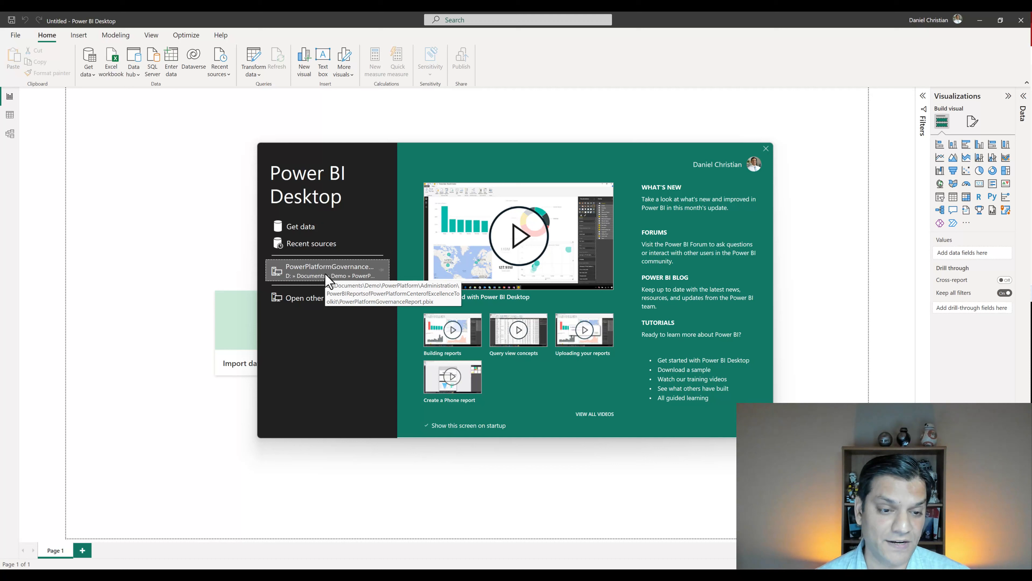
pyautogui.click(328, 281)
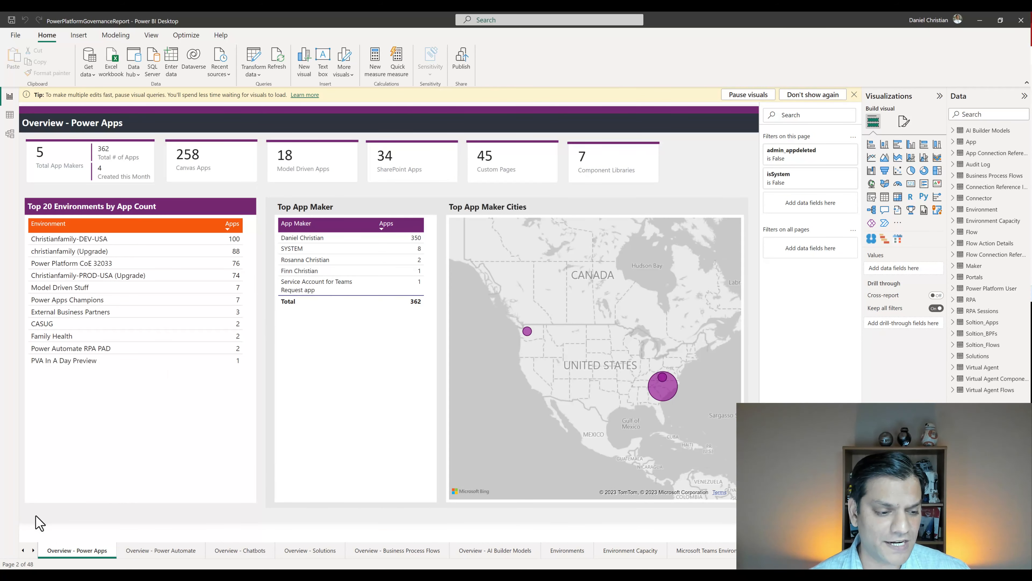
pyautogui.click(23, 551)
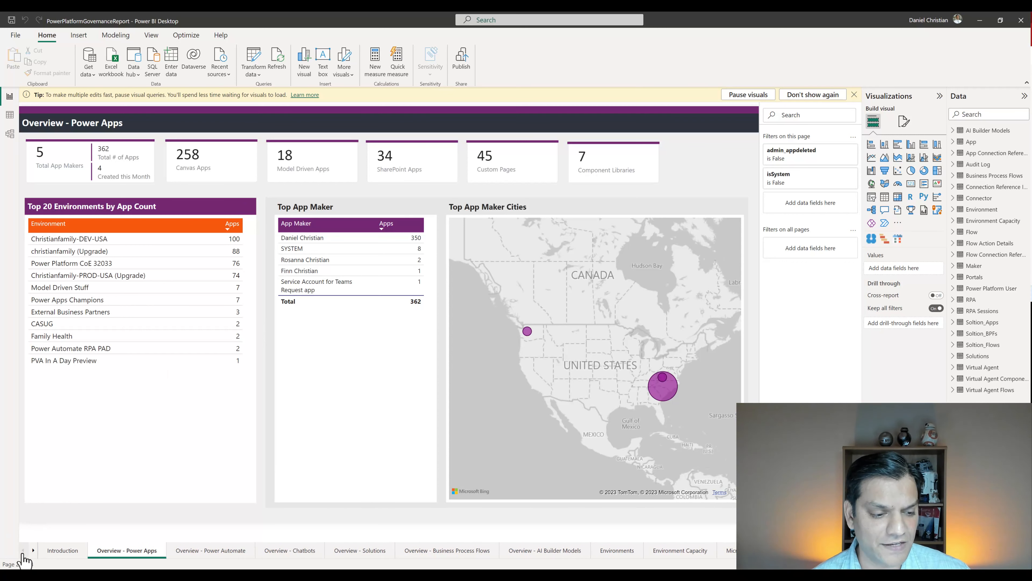
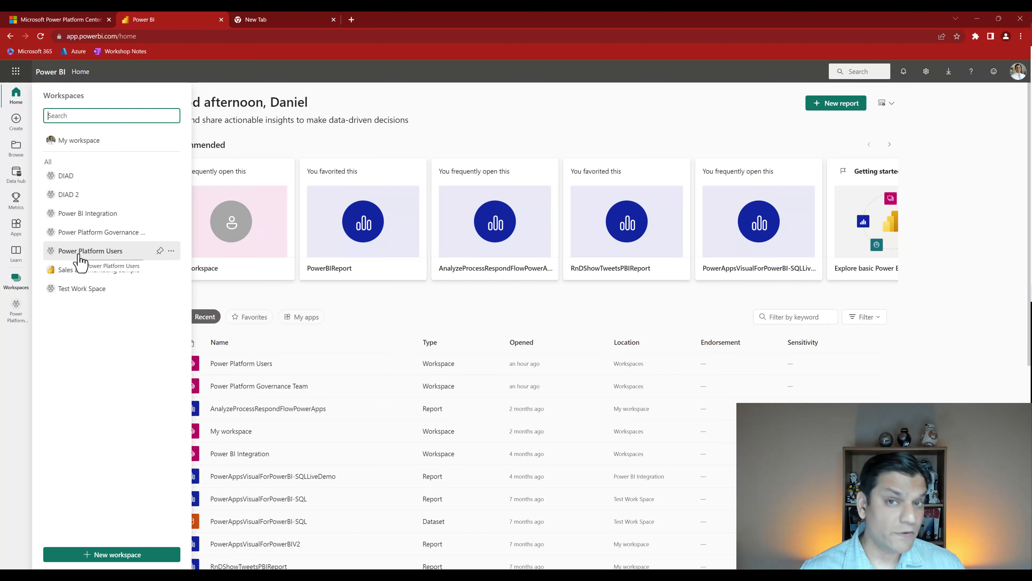
# Open the Power Platform Governance Team workspace in the Power BI service and review who has access to it.
pyautogui.click(99, 238)
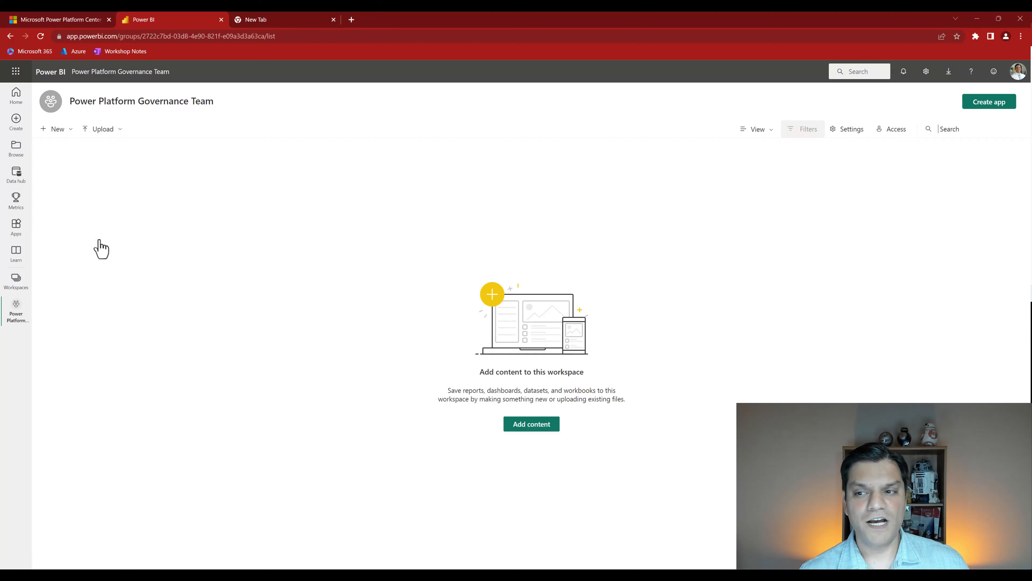
pyautogui.click(892, 129)
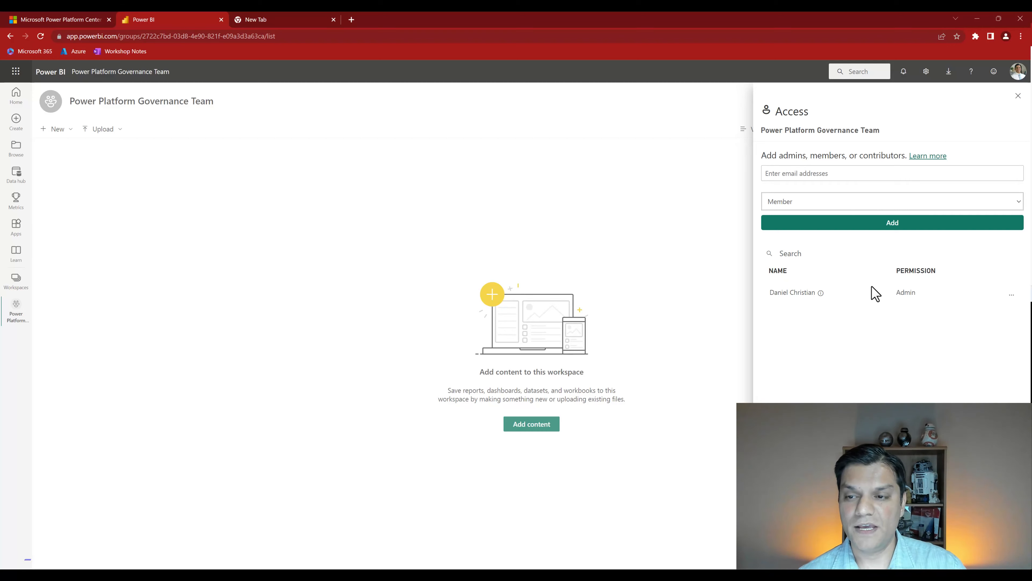
pyautogui.click(1018, 96)
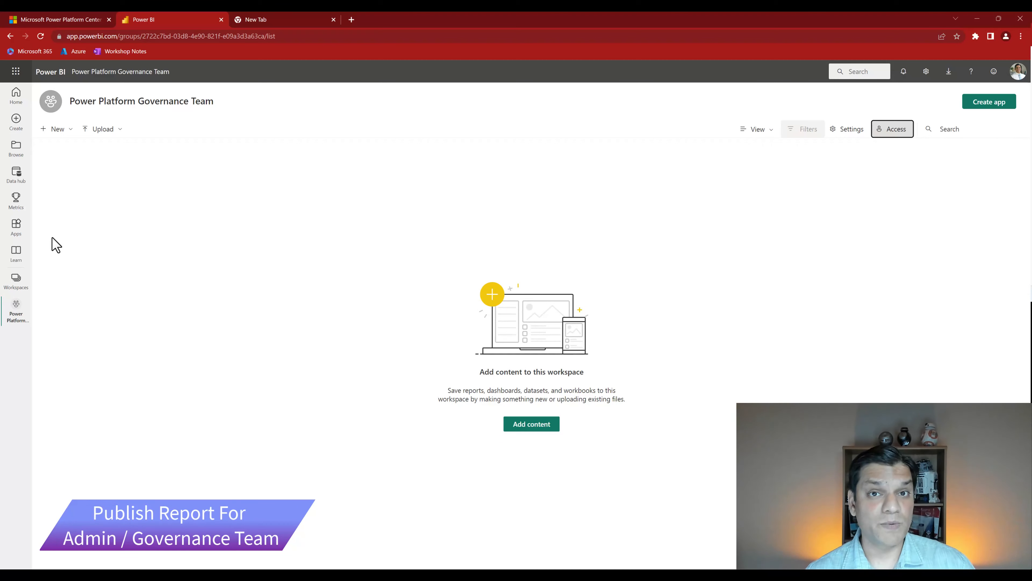
# Switch to Power BI Desktop, publish the report to the Power Platform Governance Team workspace, and open the published report in Power BI.
pyautogui.click(683, 525)
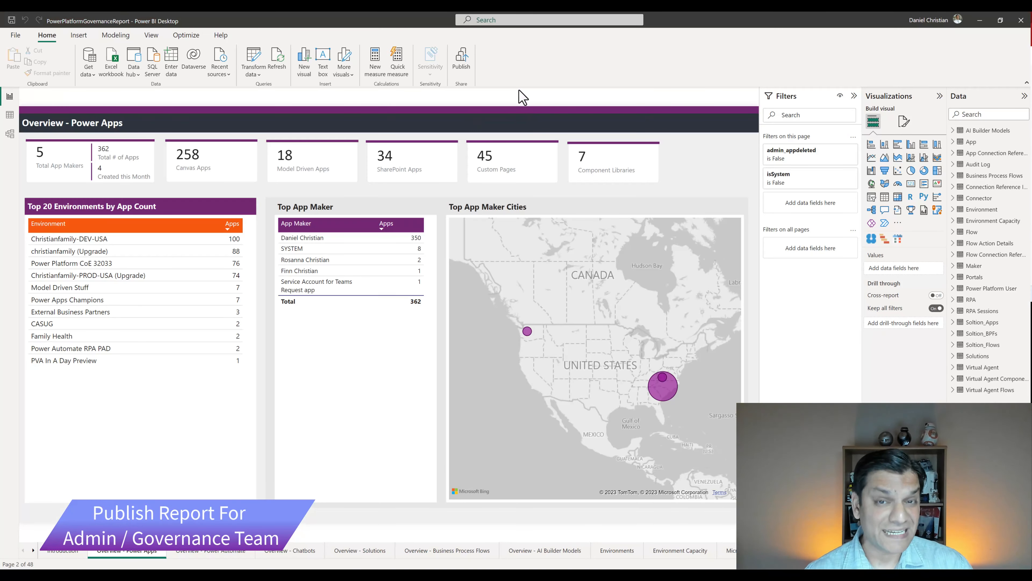
pyautogui.click(463, 61)
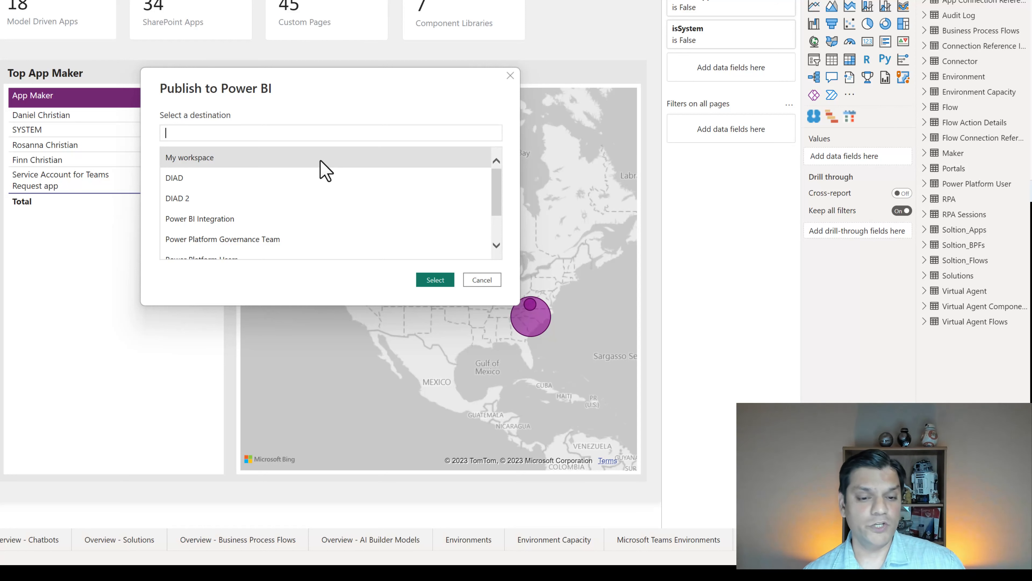
pyautogui.click(243, 243)
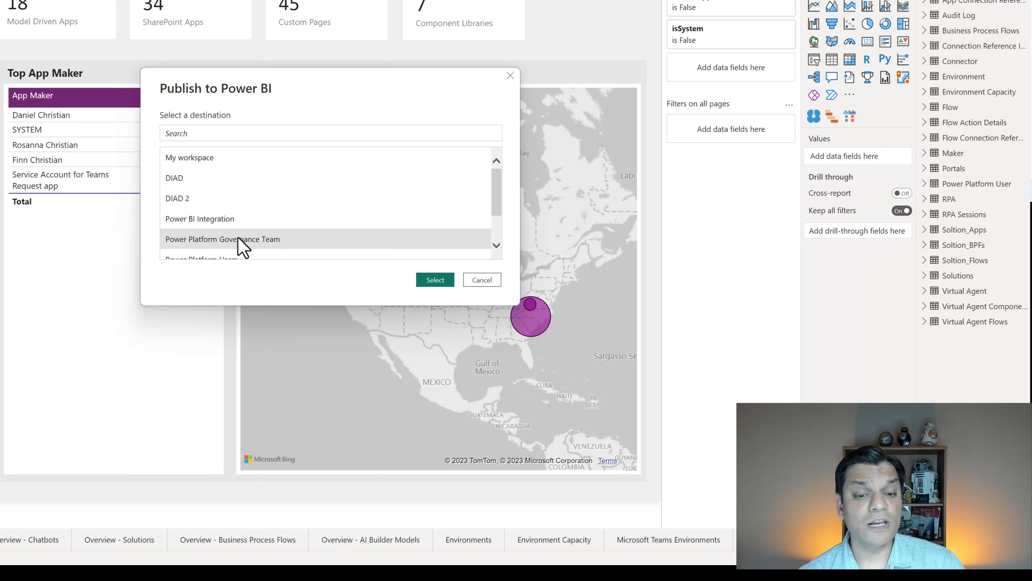
pyautogui.scroll(-1, 415, 238)
pyautogui.click(432, 277)
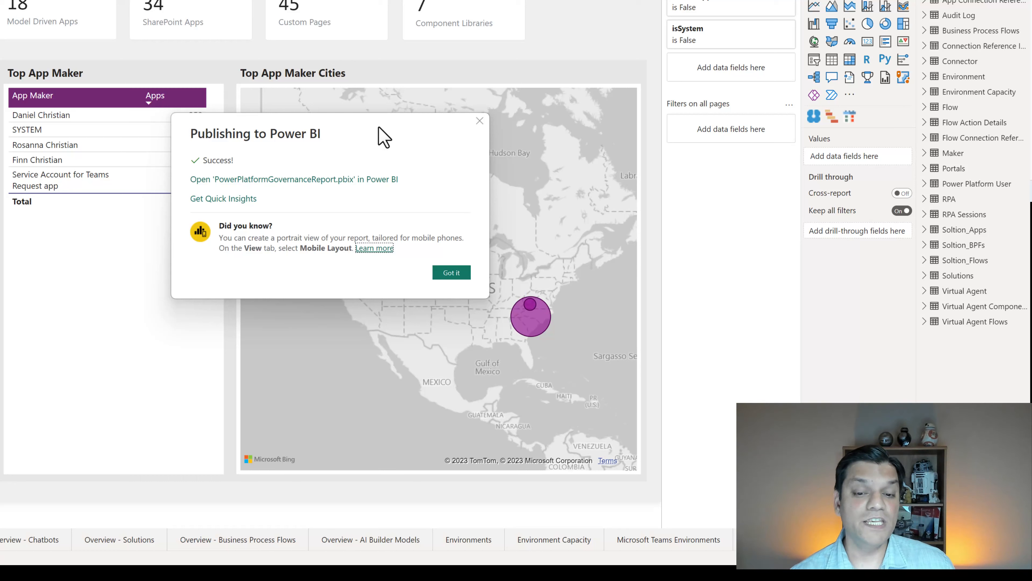
pyautogui.click(335, 179)
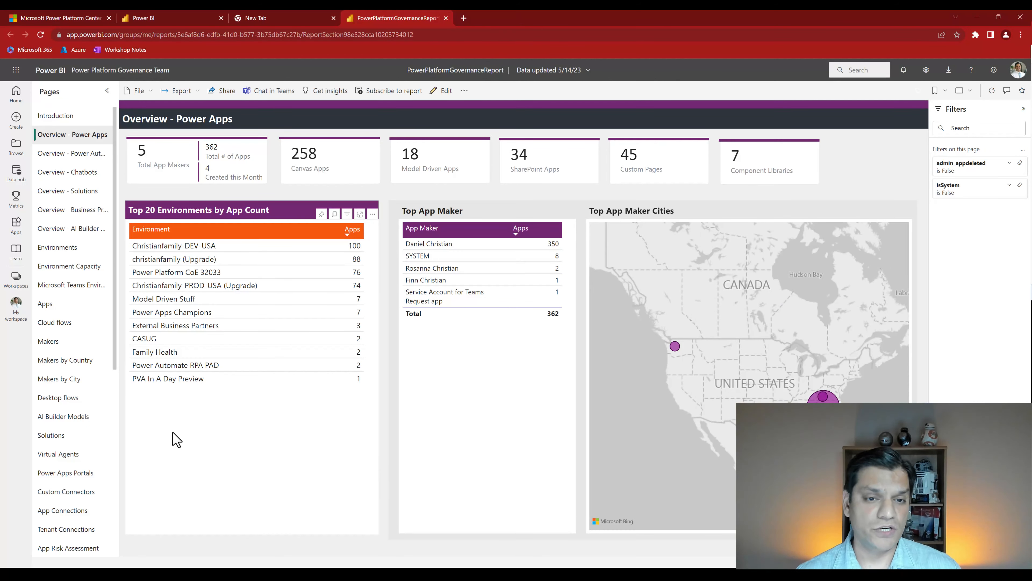
# Return to the Power Platform Governance Team workspace, reload its content, and open the settings of the PowerPlatformGovernanceReport dataset.
pyautogui.click(191, 18)
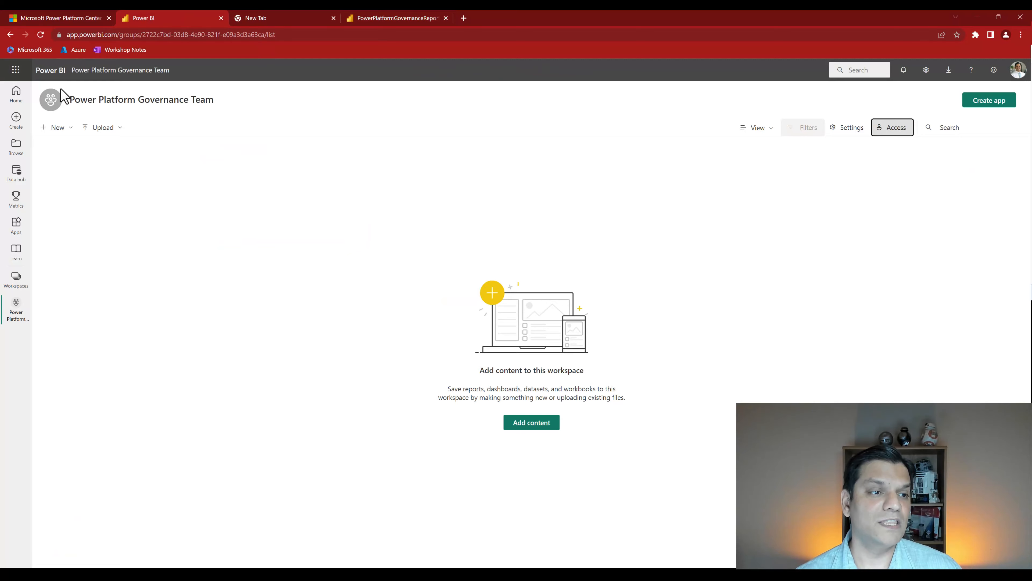
pyautogui.click(41, 35)
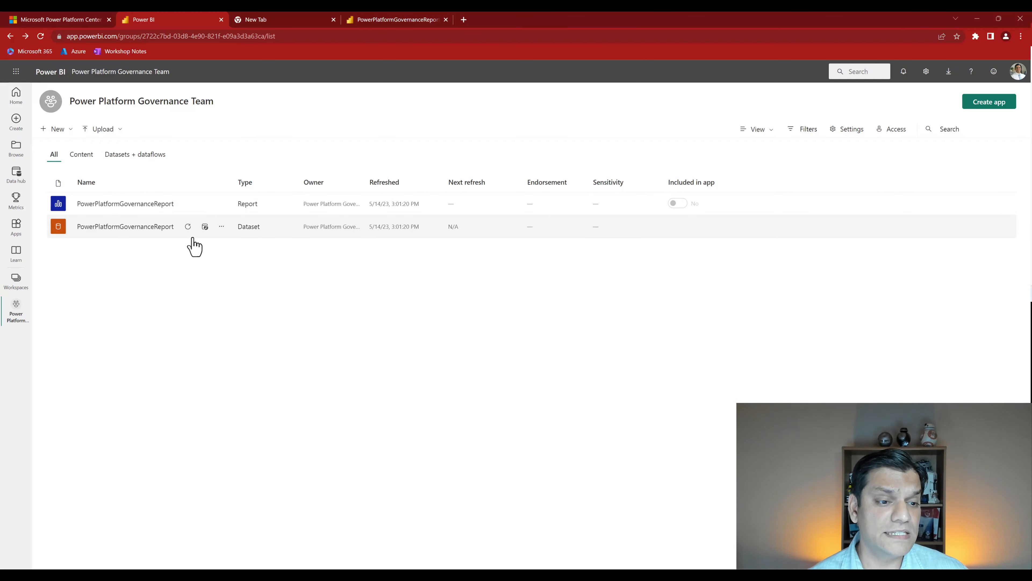
pyautogui.click(221, 226)
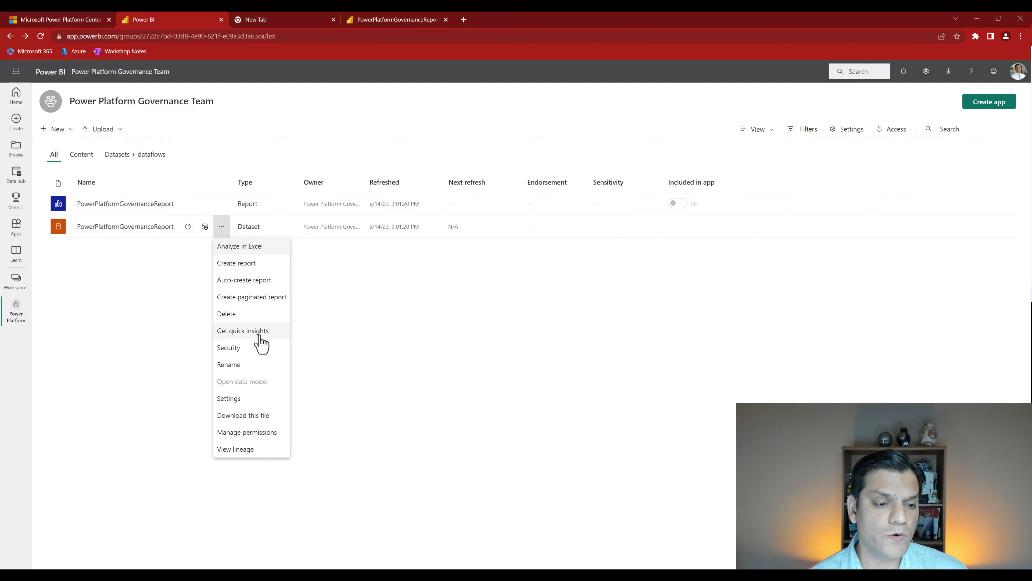
pyautogui.click(251, 400)
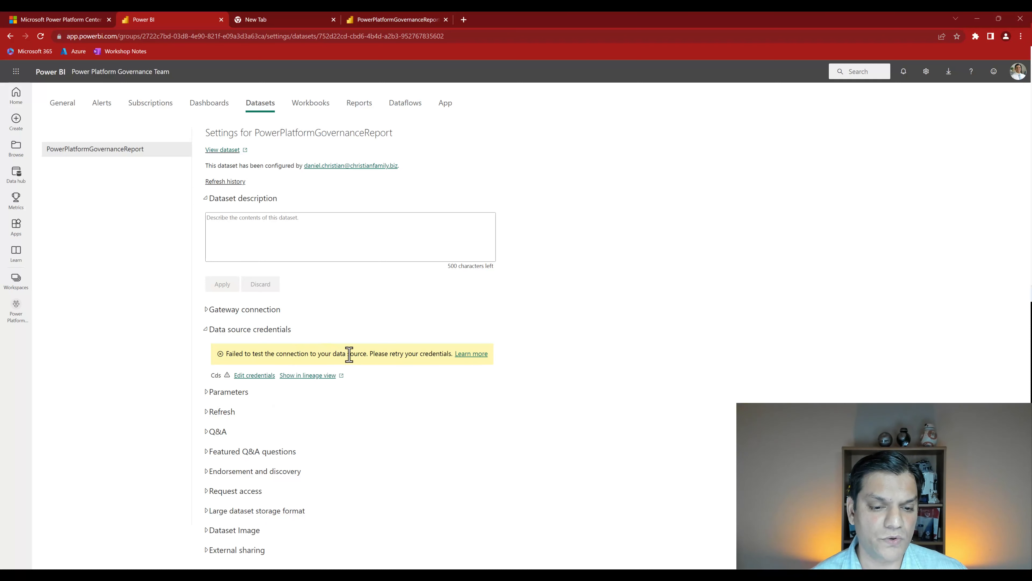
# Configure the Cds data source credentials with OAuth2 and the Organizational privacy level, signing in with the existing account.
pyautogui.click(266, 376)
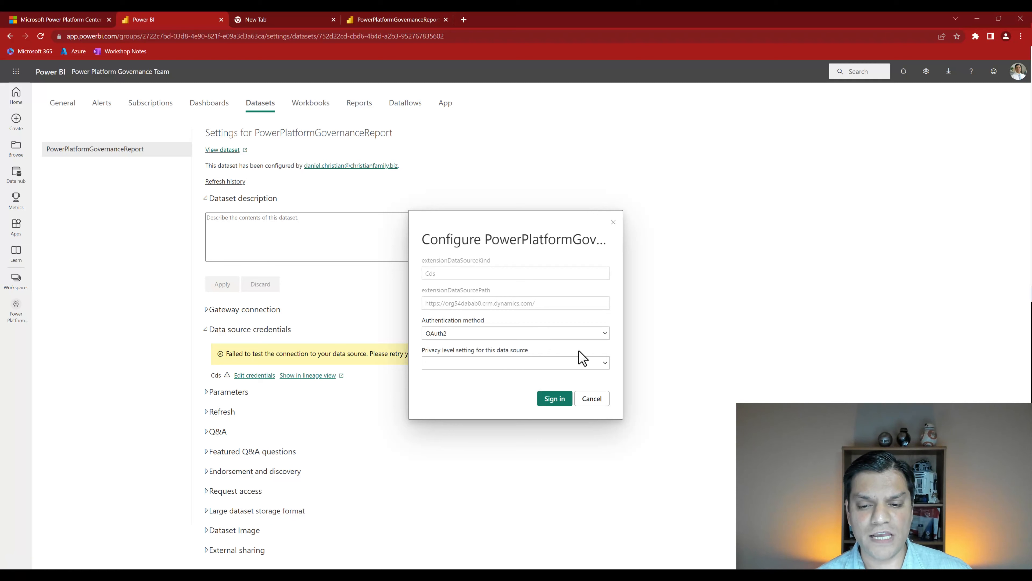
pyautogui.click(604, 362)
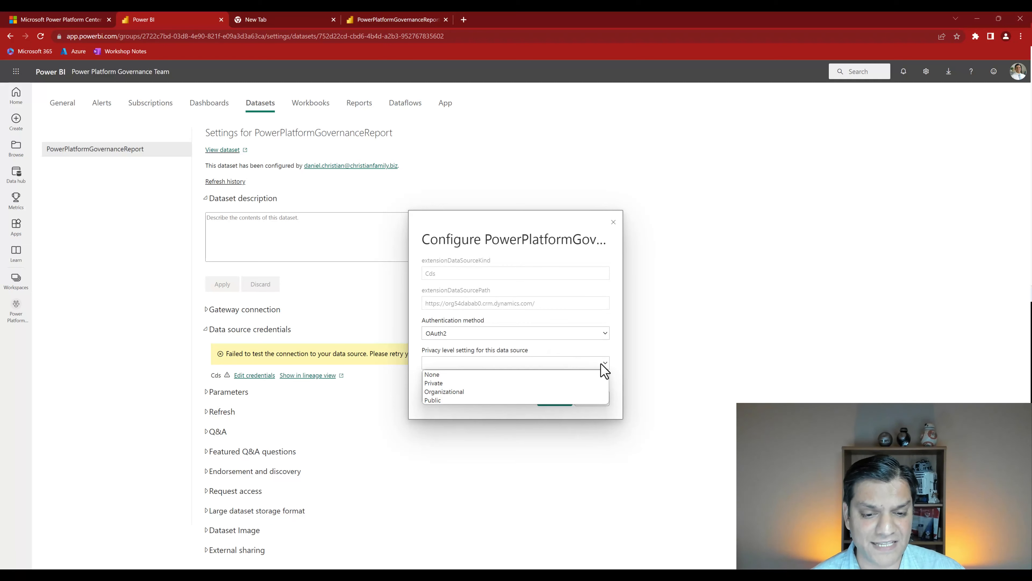
pyautogui.click(549, 392)
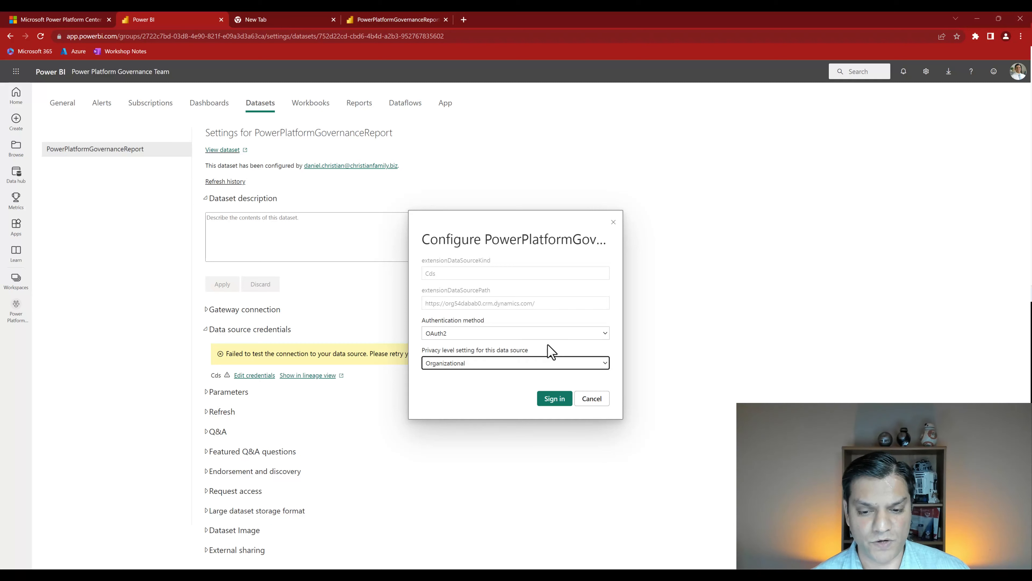
pyautogui.click(558, 400)
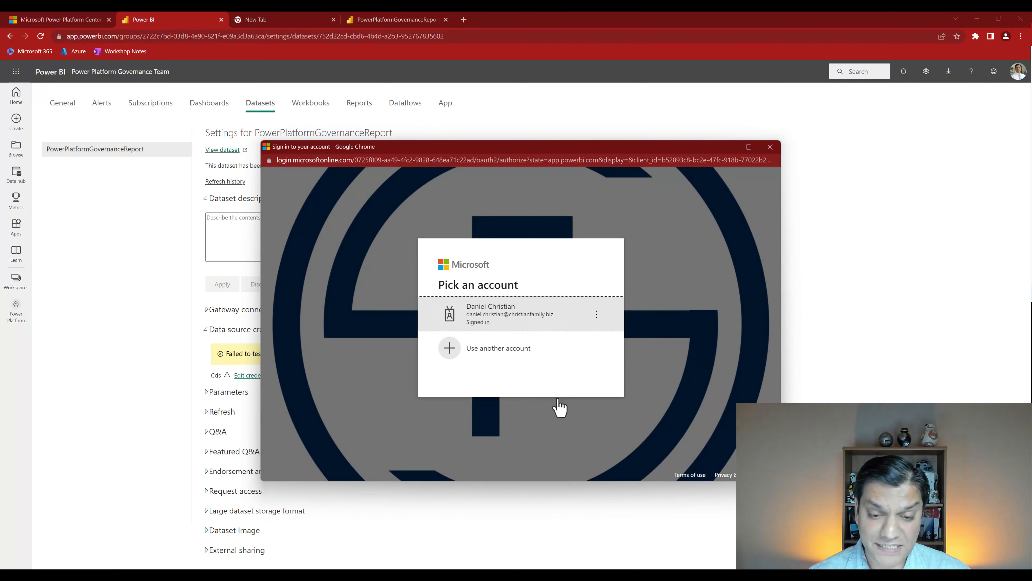
pyautogui.click(510, 319)
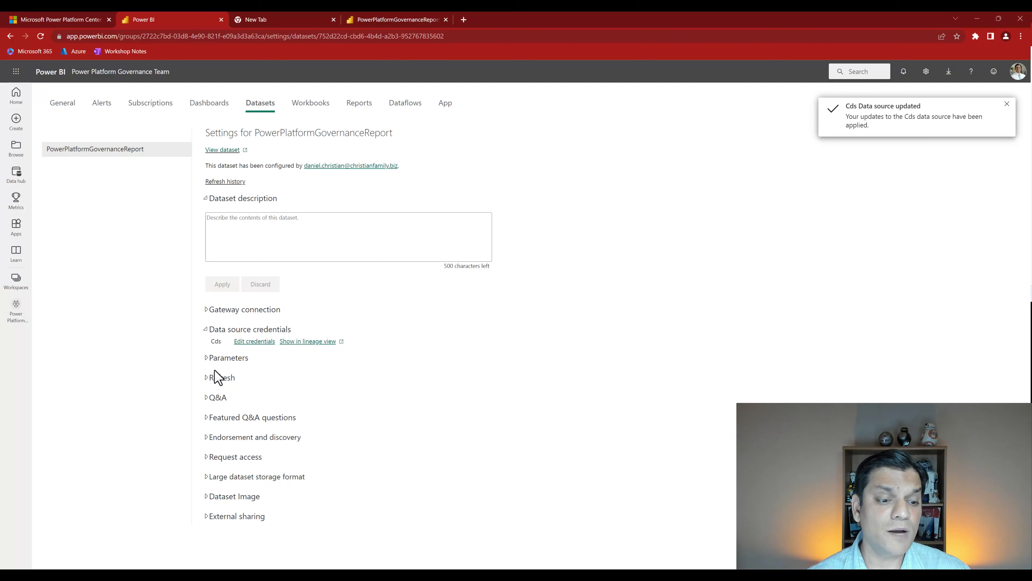
# Turn on the scheduled refresh for the PowerPlatformGovernanceReport dataset.
pyautogui.click(210, 379)
pyautogui.scroll(-2, 432, 373)
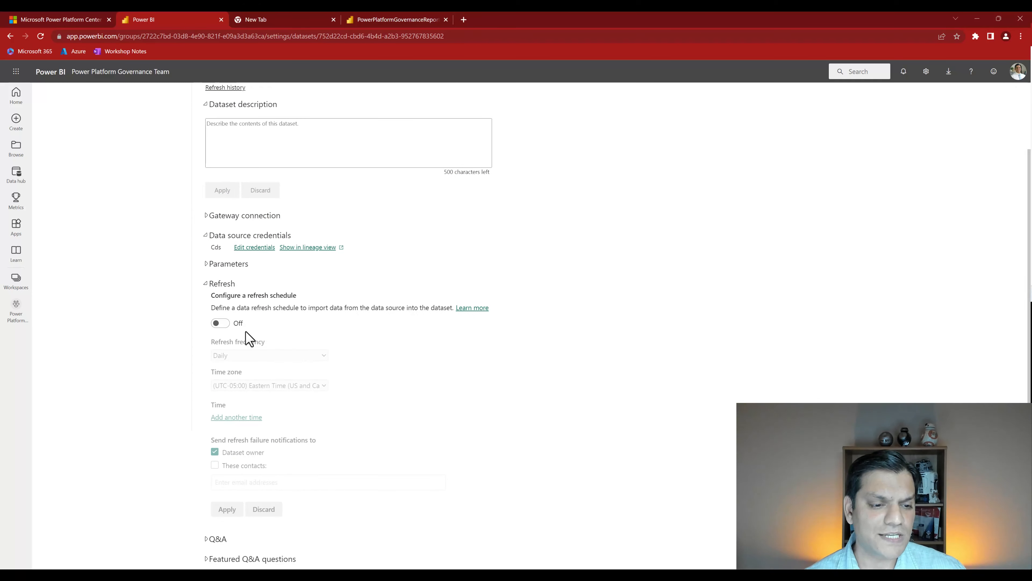
pyautogui.click(225, 324)
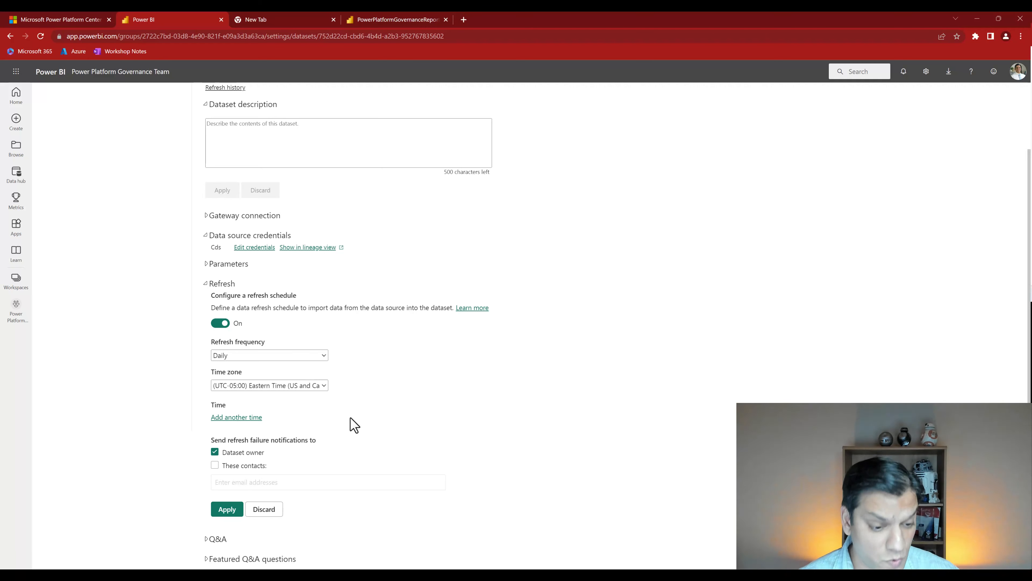
# Send refresh failure notifications to a specific contact as well, enter the contact's e-mail, and apply the refresh settings.
pyautogui.click(214, 465)
pyautogui.click(225, 483)
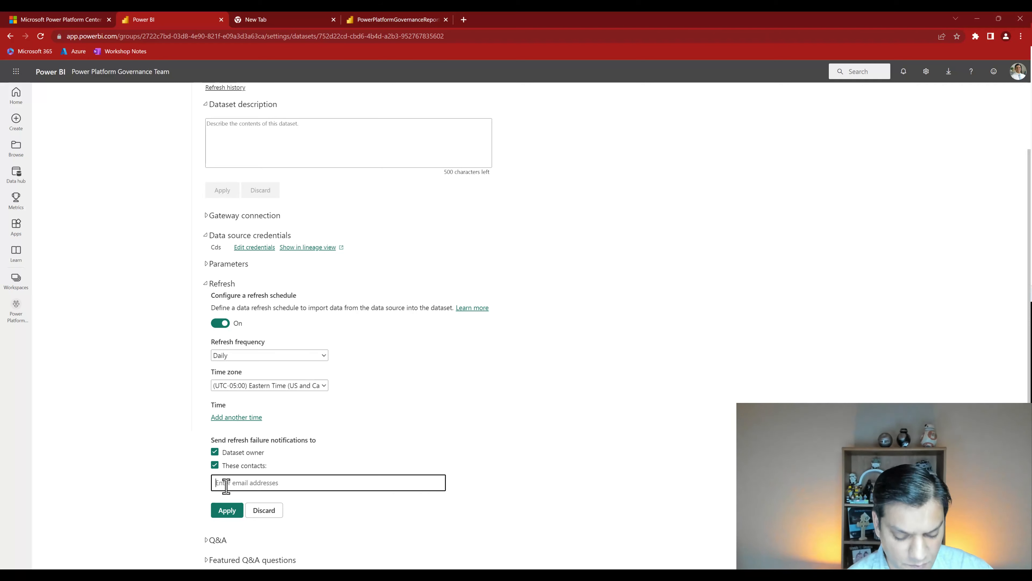
pyautogui.write('daniel')
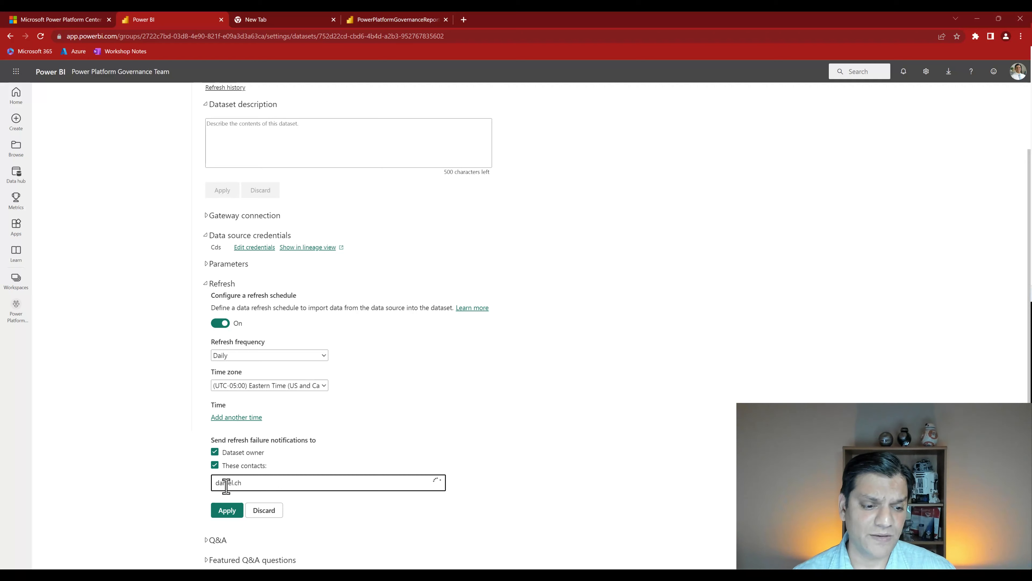
pyautogui.write('.ch')
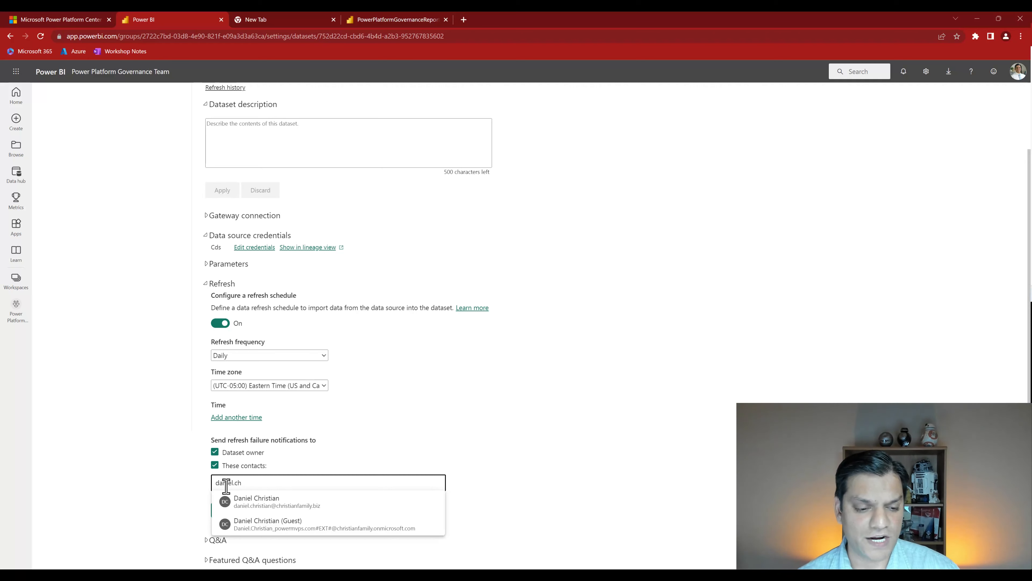
pyautogui.click(235, 502)
pyautogui.click(227, 515)
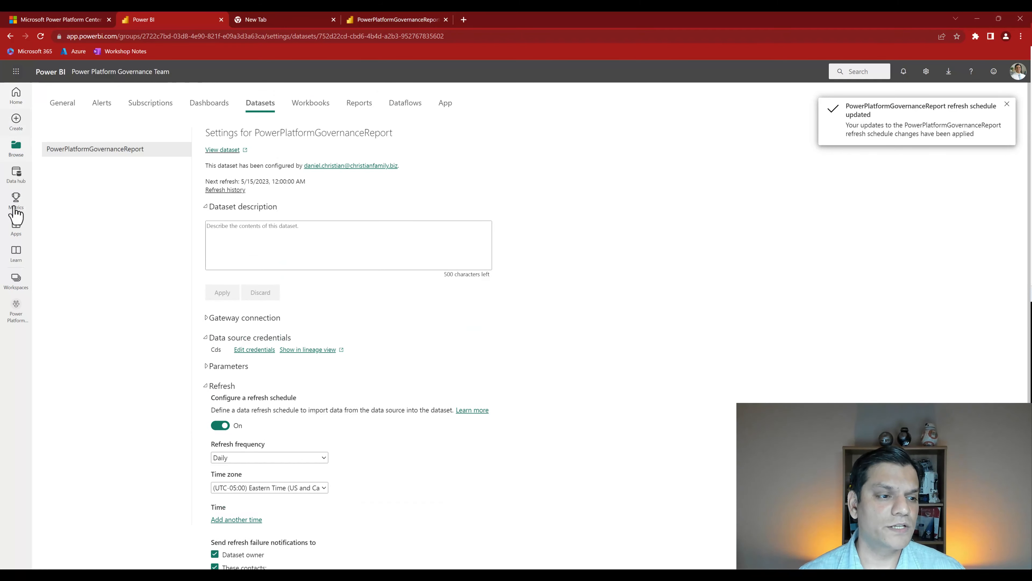
# Reopen the workspace content list, look at the Power Platform Governance Team in Microsoft Teams, and return to Power BI in the browser.
pyautogui.click(67, 105)
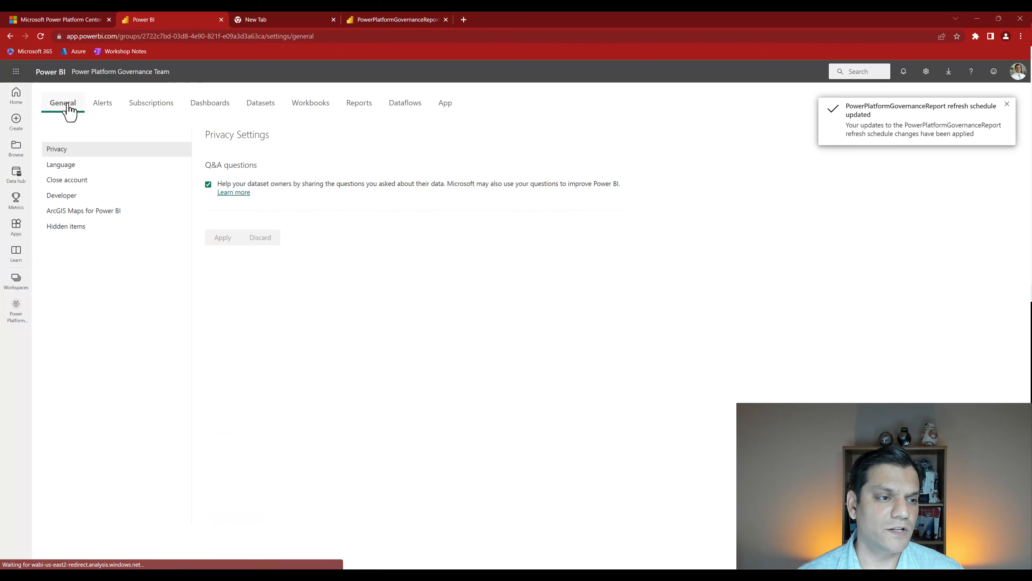
pyautogui.click(14, 313)
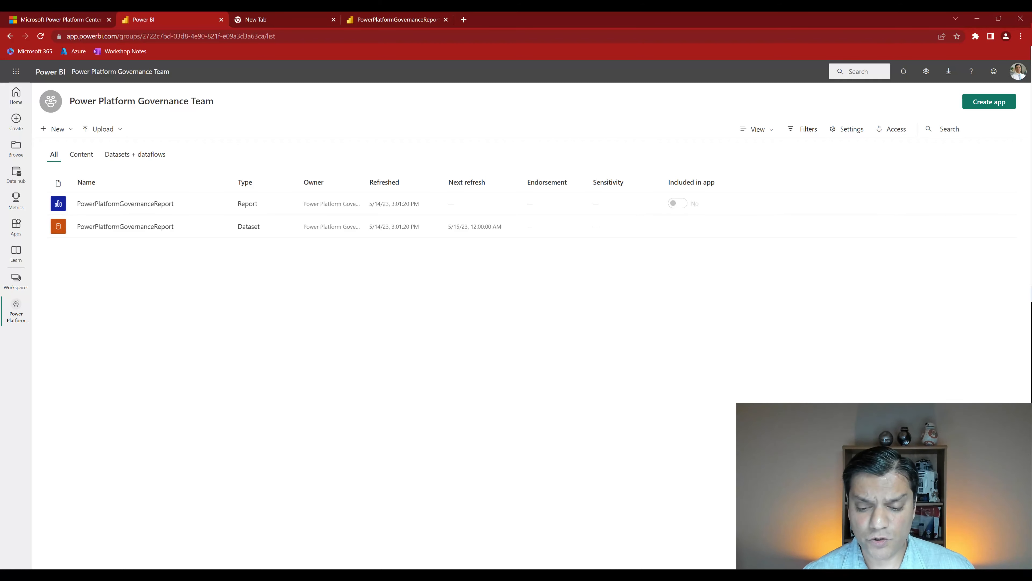
pyautogui.hotkey('alt', 'Tab')
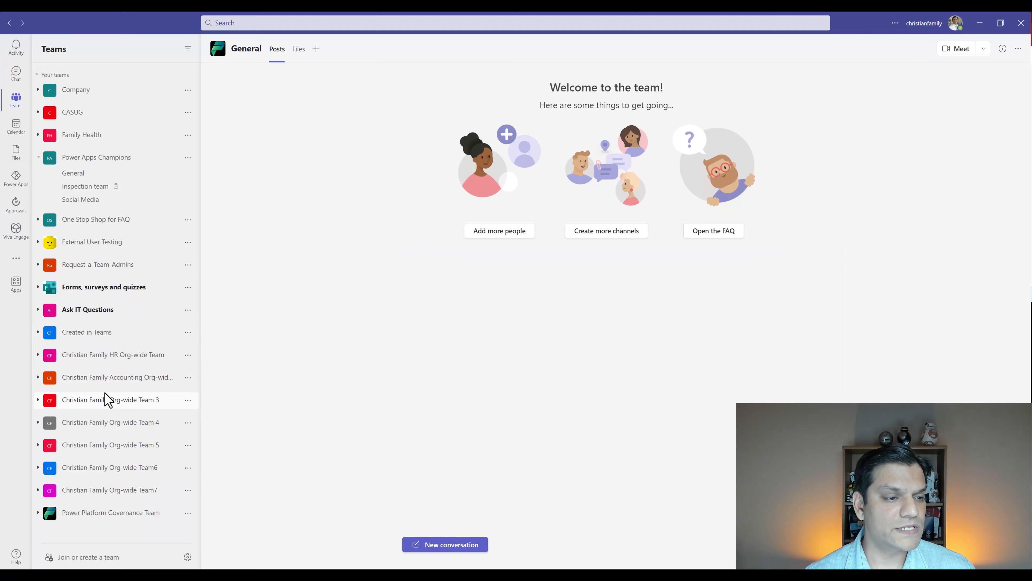
pyautogui.click(107, 513)
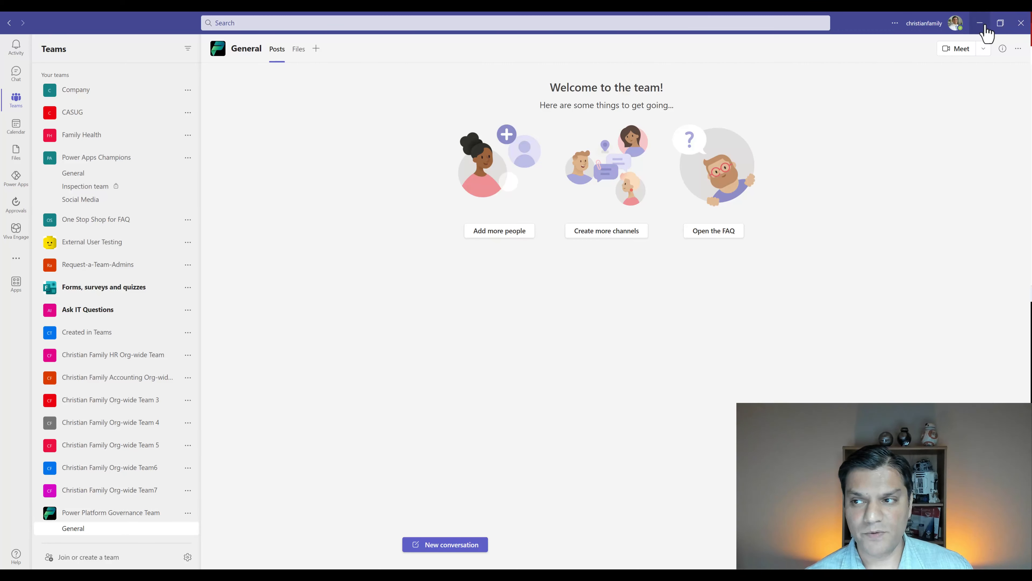
pyautogui.click(985, 25)
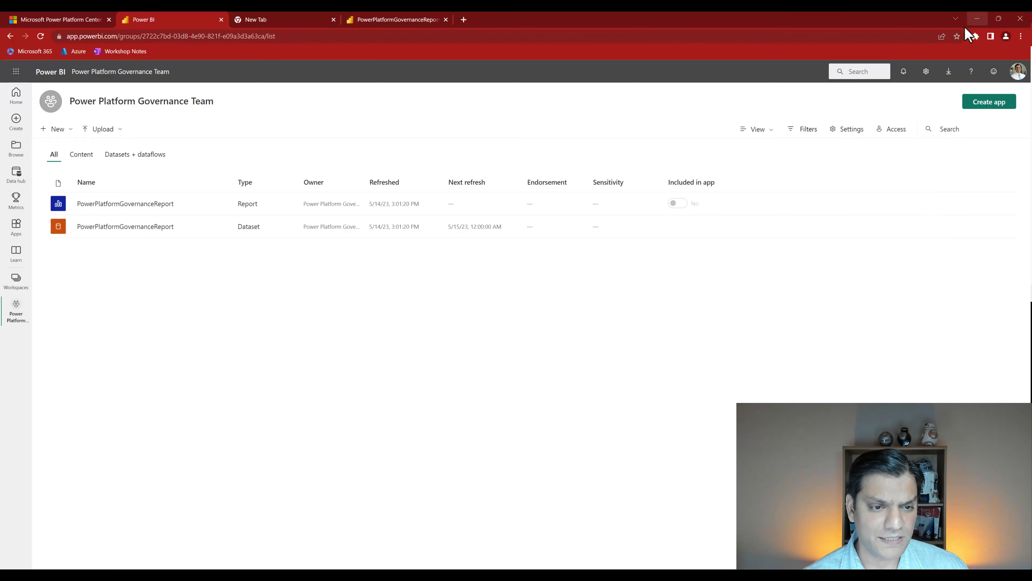
# Grant the Power Platform Governance Team group access to the workspace with the Member role.
pyautogui.click(898, 134)
pyautogui.click(850, 174)
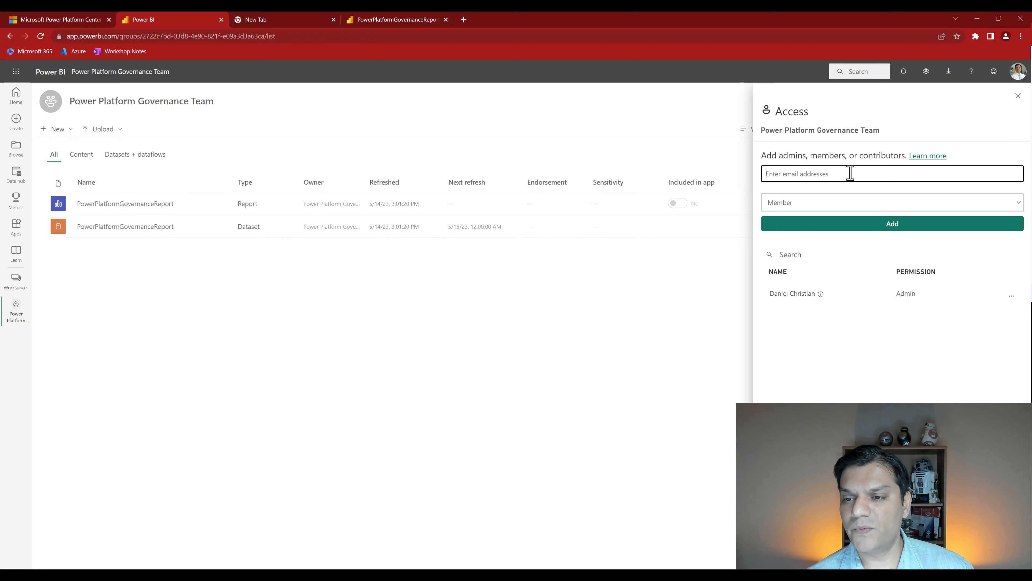
pyautogui.write('Po')
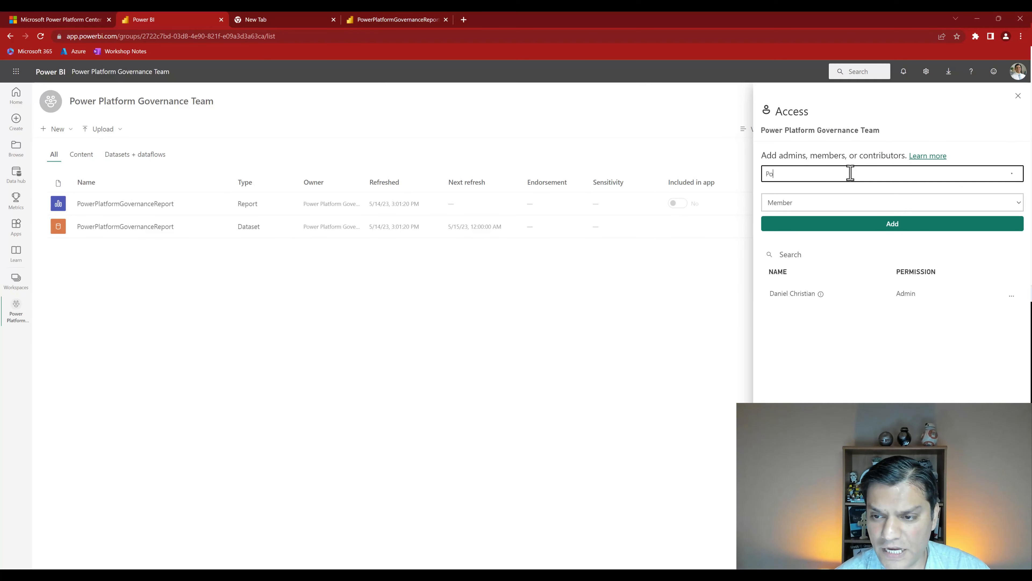
pyautogui.write('wer Platform governance')
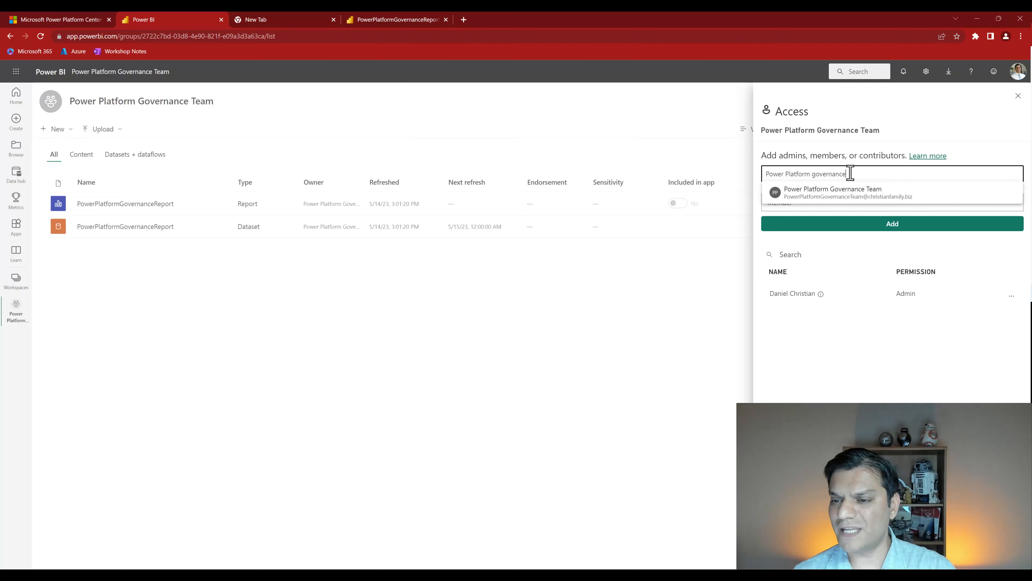
pyautogui.click(840, 199)
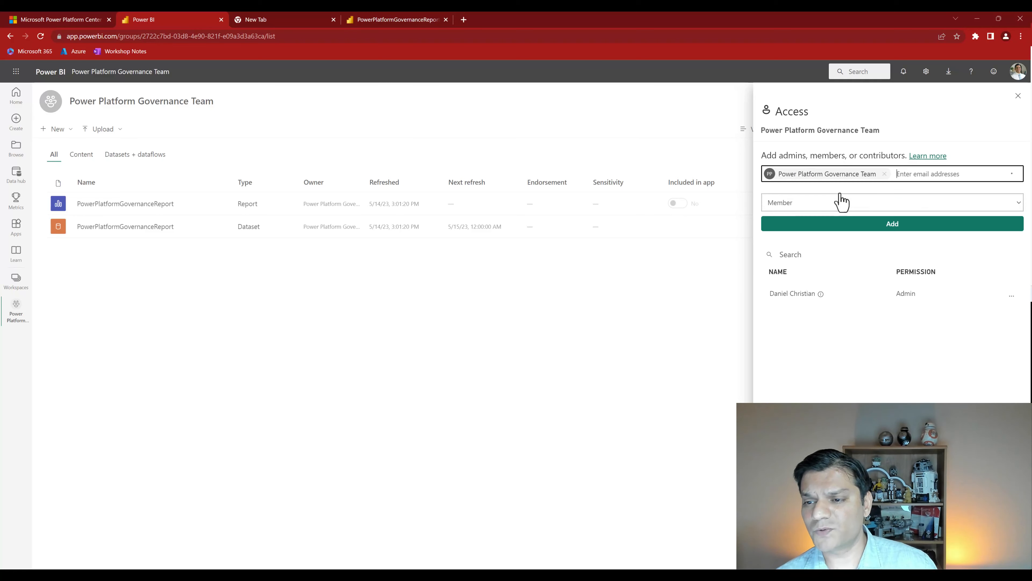
pyautogui.click(836, 203)
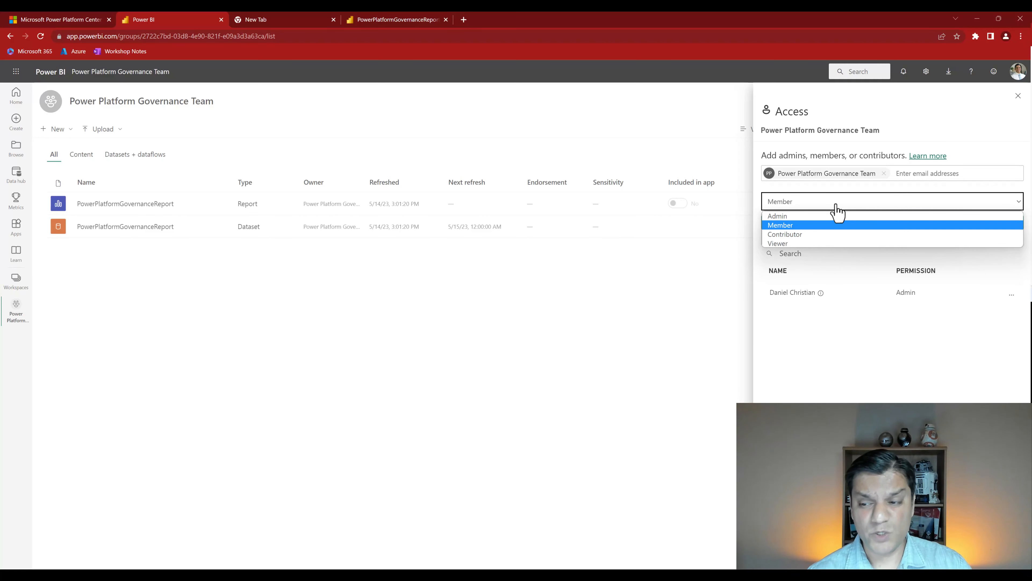
pyautogui.click(830, 226)
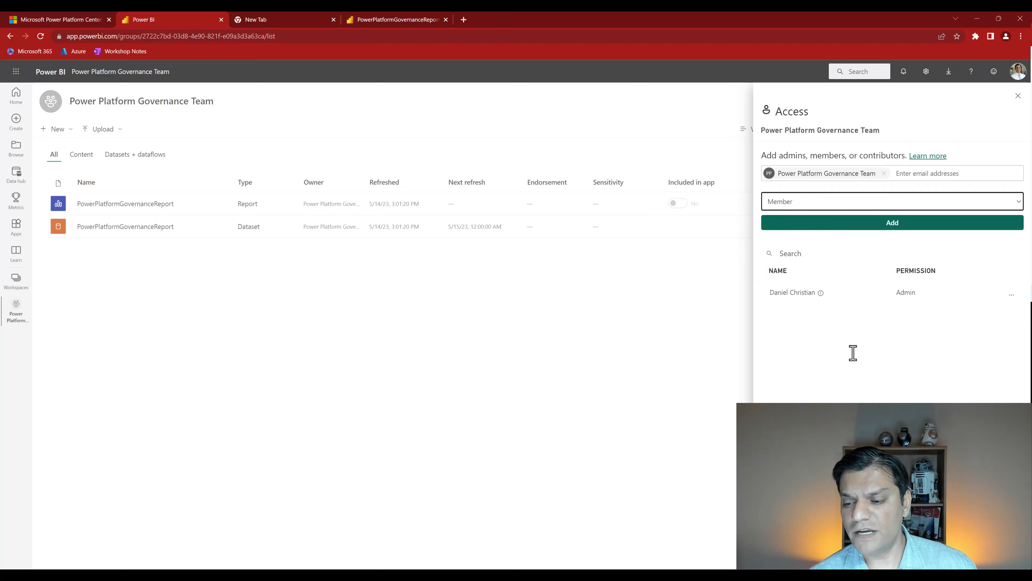
pyautogui.click(892, 223)
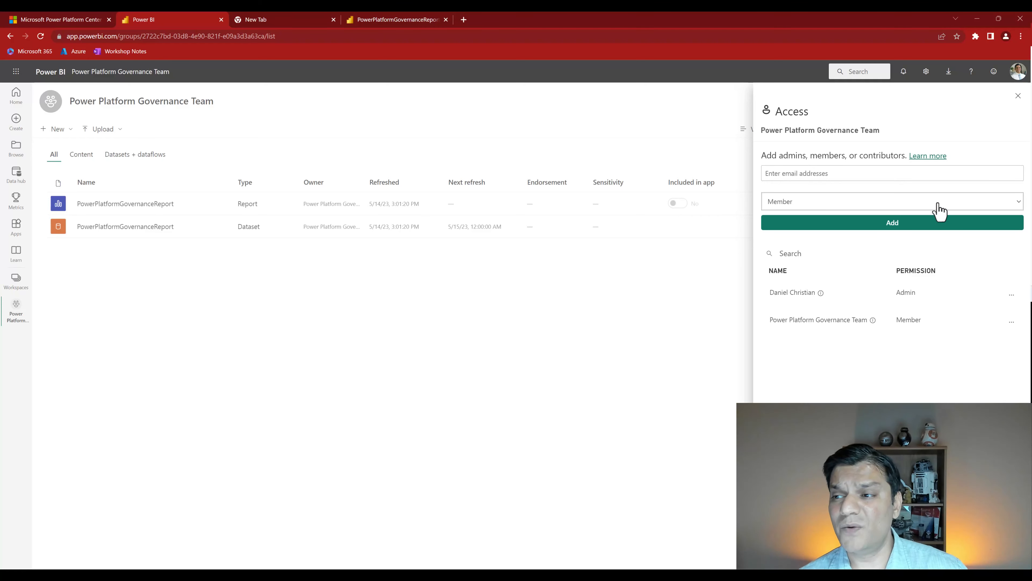
pyautogui.click(1018, 95)
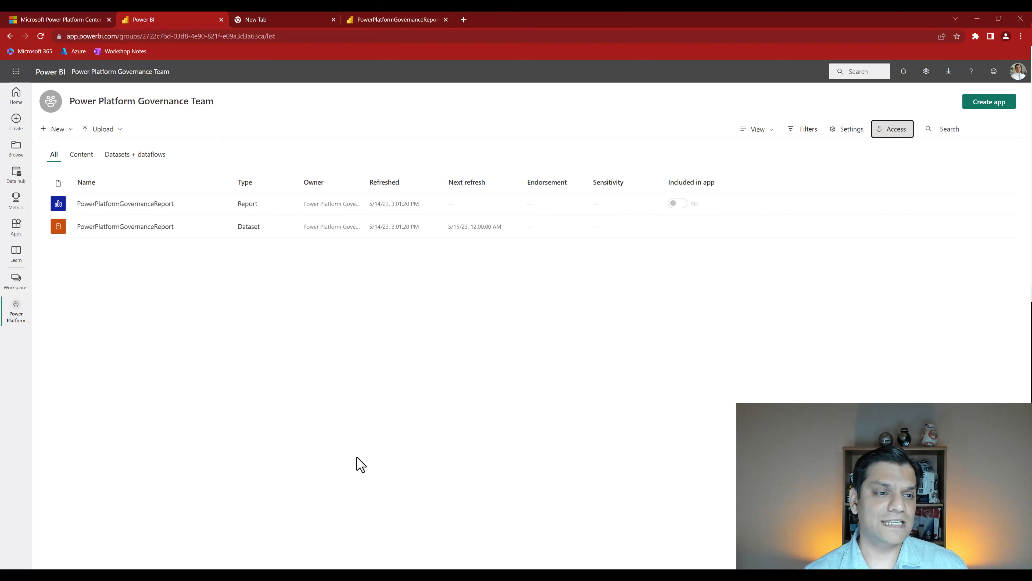
# Share the PowerPlatformGovernanceReport report to the General channel of the Power Platform Governance Team in Teams, and switch to Power BI Desktop.
pyautogui.click(189, 206)
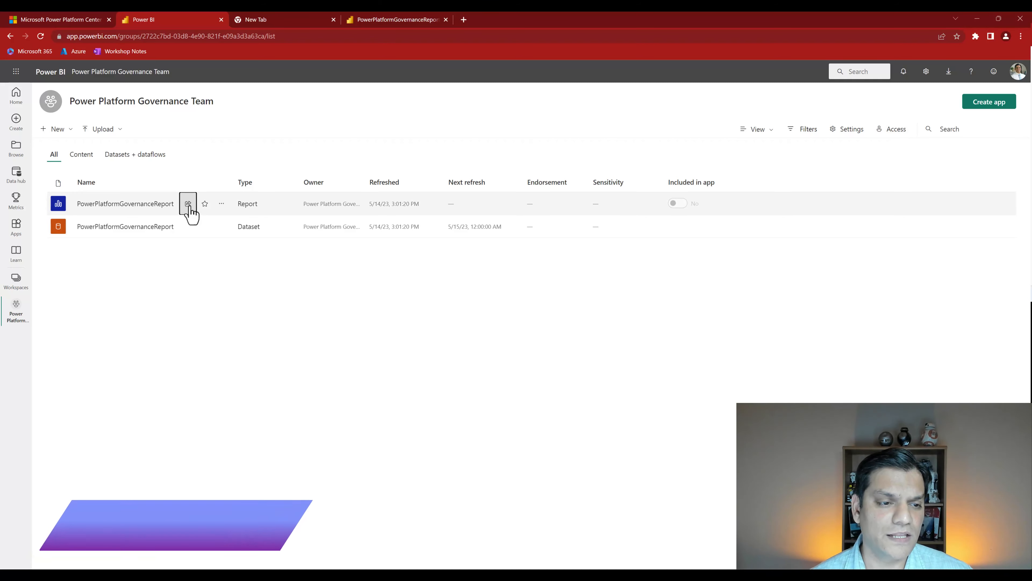
pyautogui.click(520, 384)
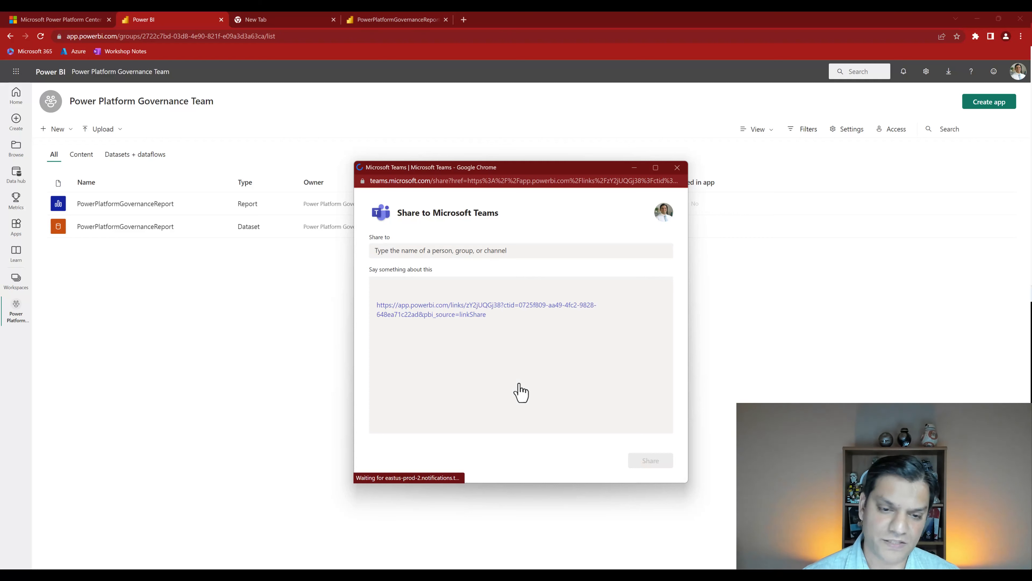
pyautogui.click(529, 256)
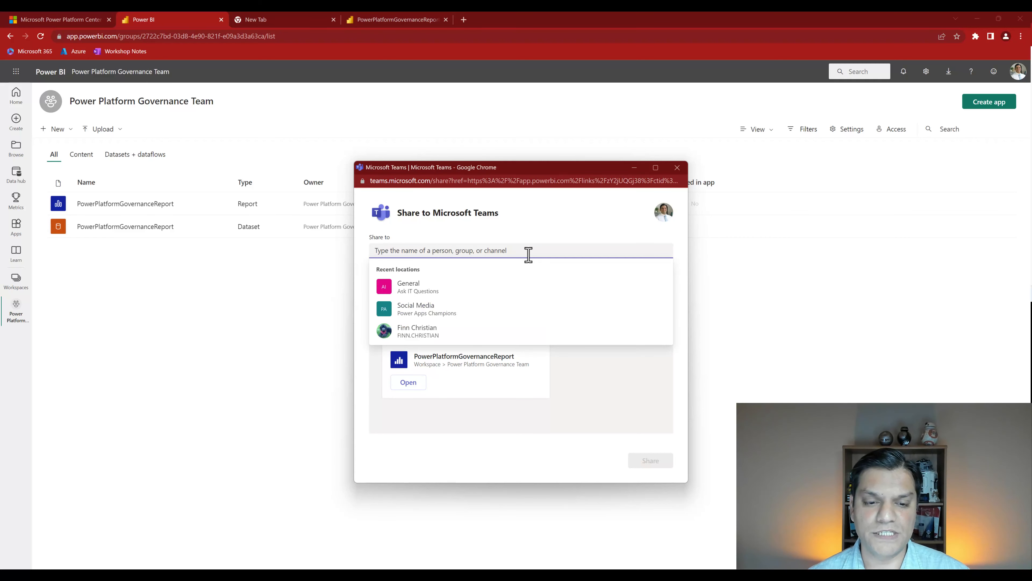
pyautogui.write('power plat')
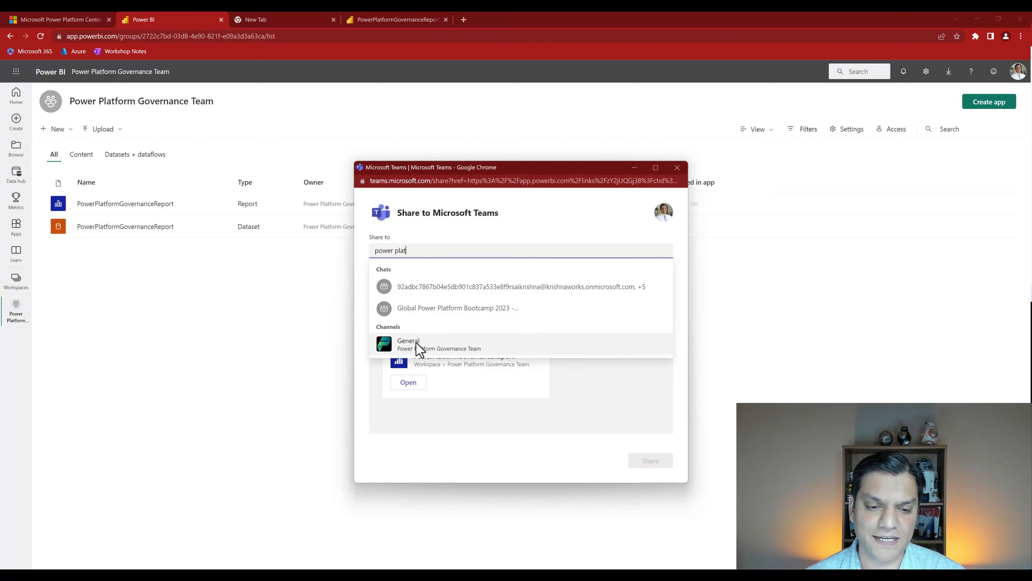
pyautogui.click(419, 349)
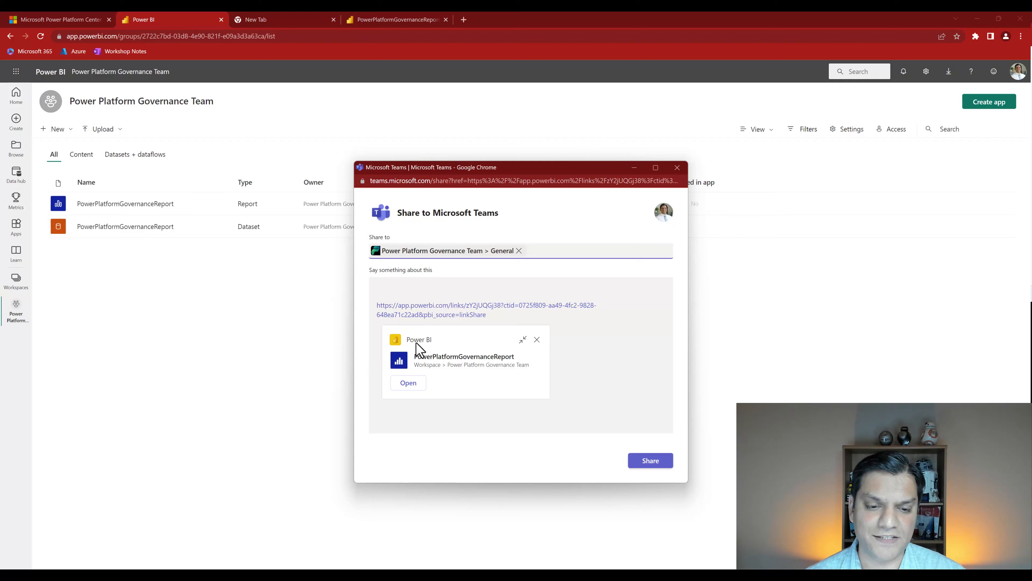
pyautogui.click(646, 468)
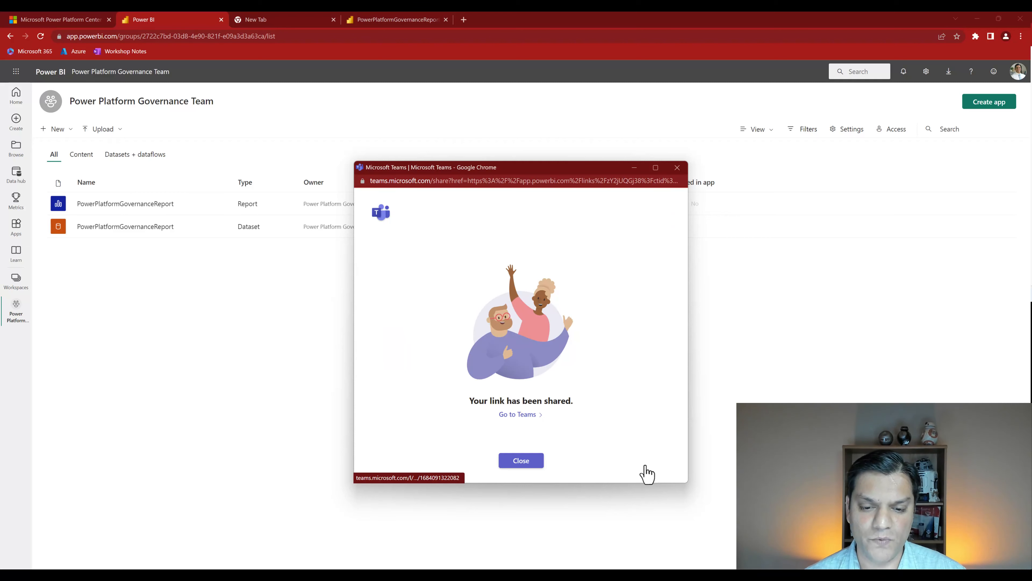
pyautogui.click(525, 462)
pyautogui.hotkey('alt', 'Tab')
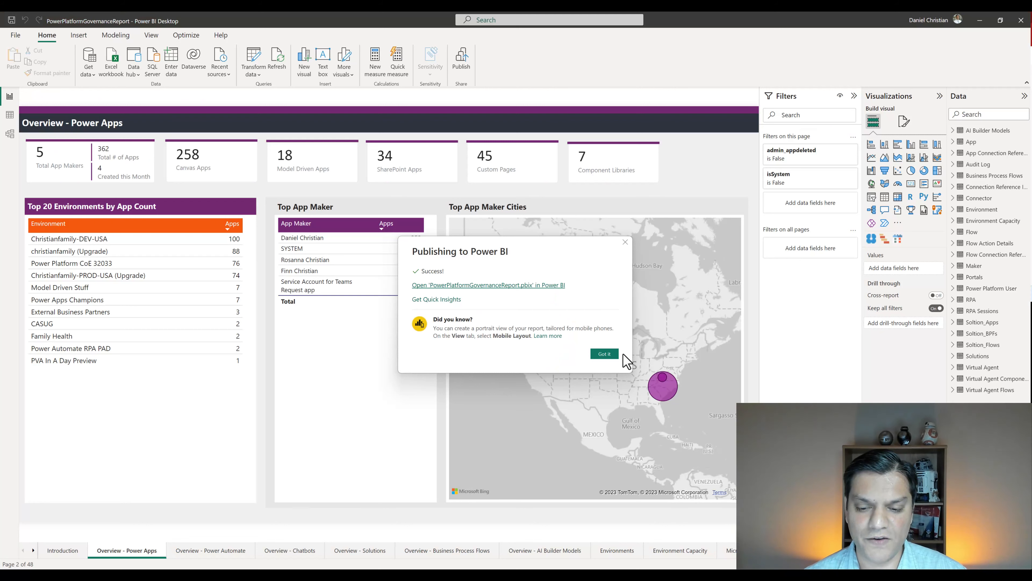
# Switch to Microsoft Teams and add the PowerPlatformGovernanceReport from the Power Platform Governance Team workspace as a Power BI tab in the General channel.
pyautogui.hotkey('alt', 'Tab')
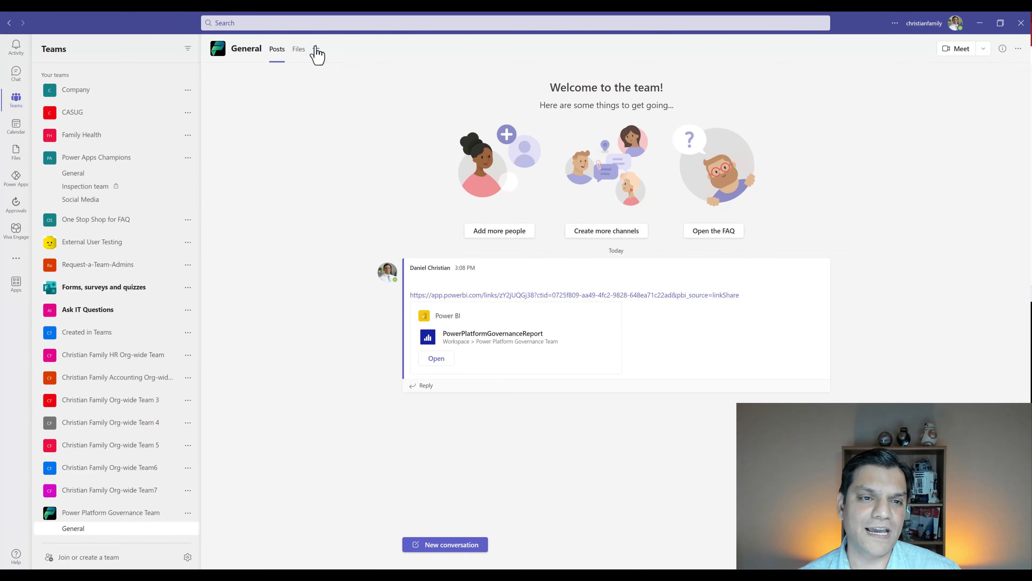
pyautogui.click(316, 50)
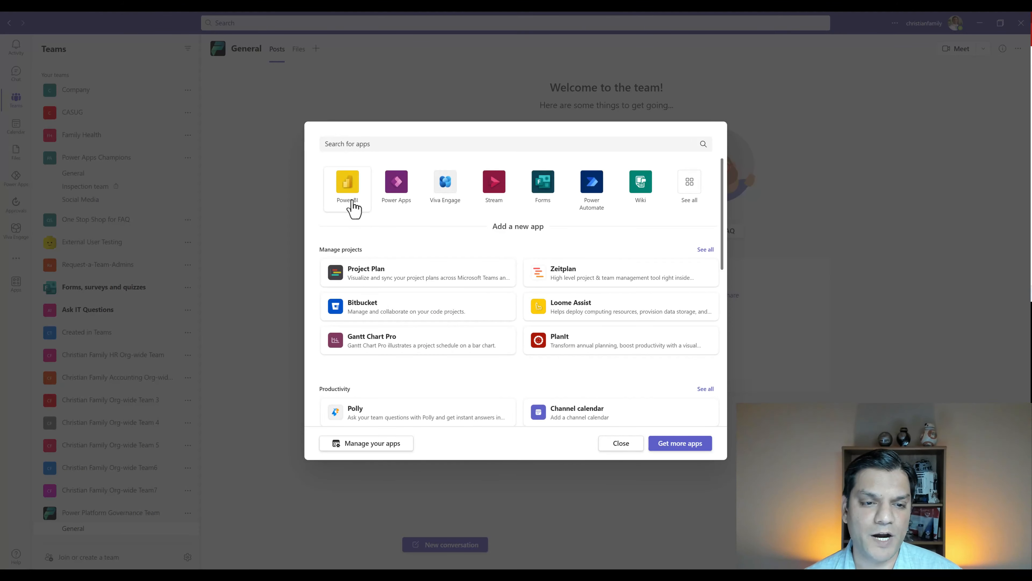
pyautogui.click(352, 208)
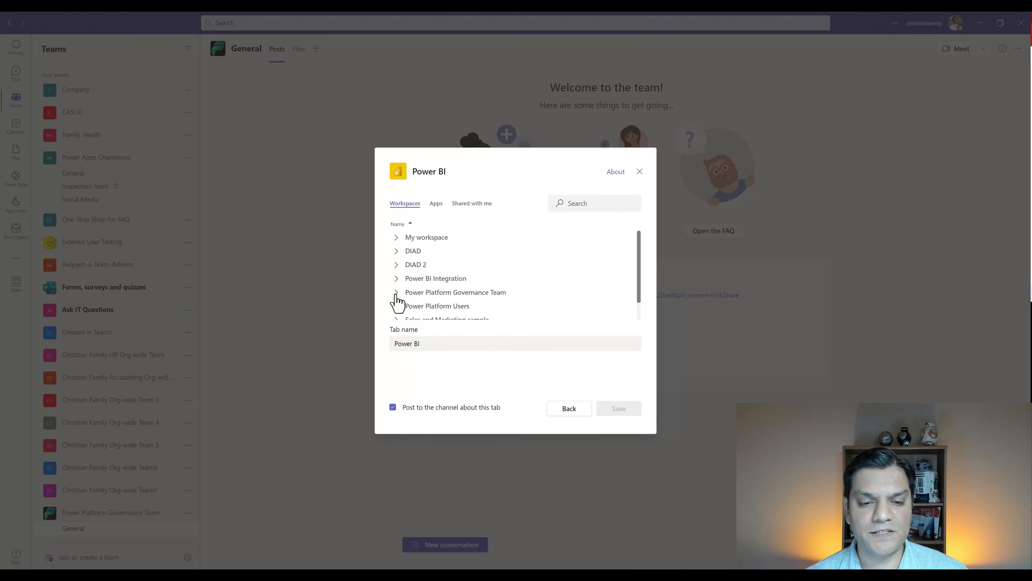
pyautogui.click(396, 294)
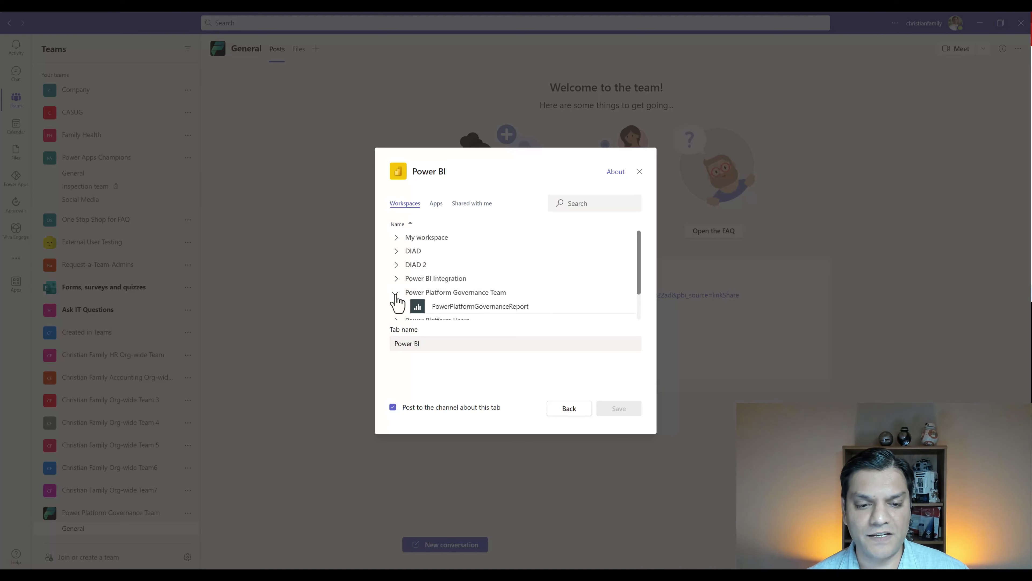
pyautogui.click(432, 308)
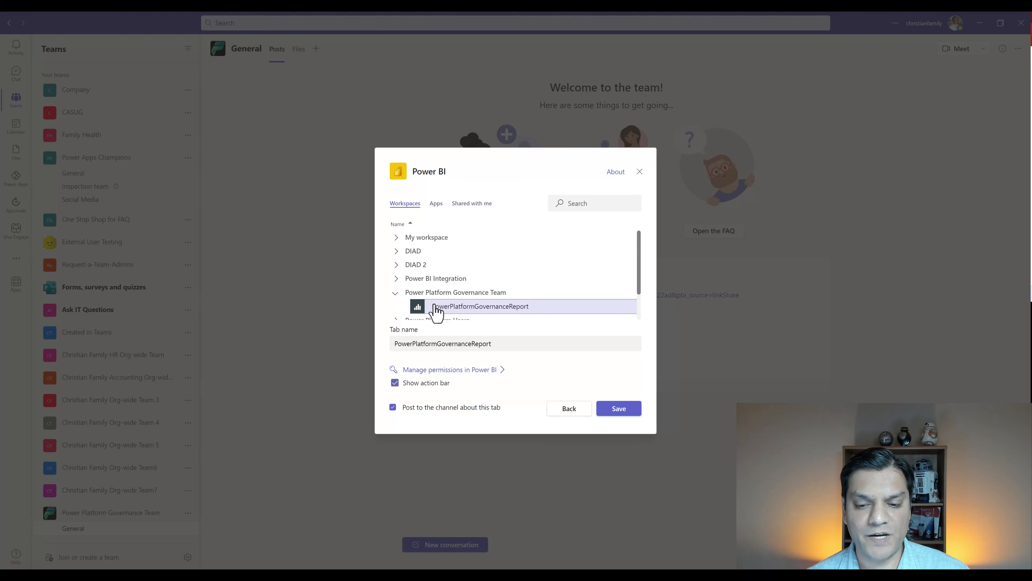
pyautogui.click(625, 408)
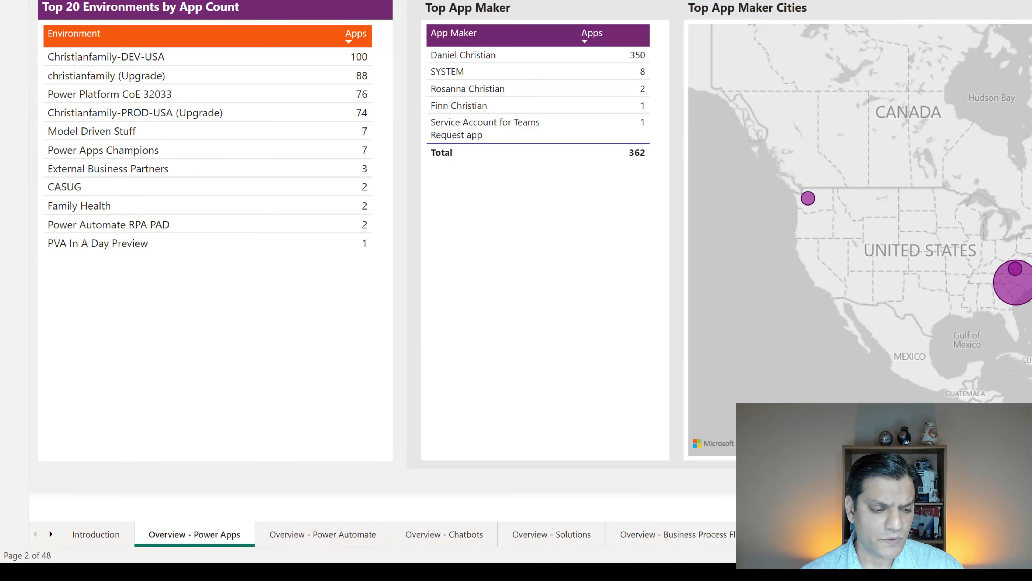
# Open the Introduction page of the report in Power BI Desktop and hide that page.
pyautogui.click(98, 539)
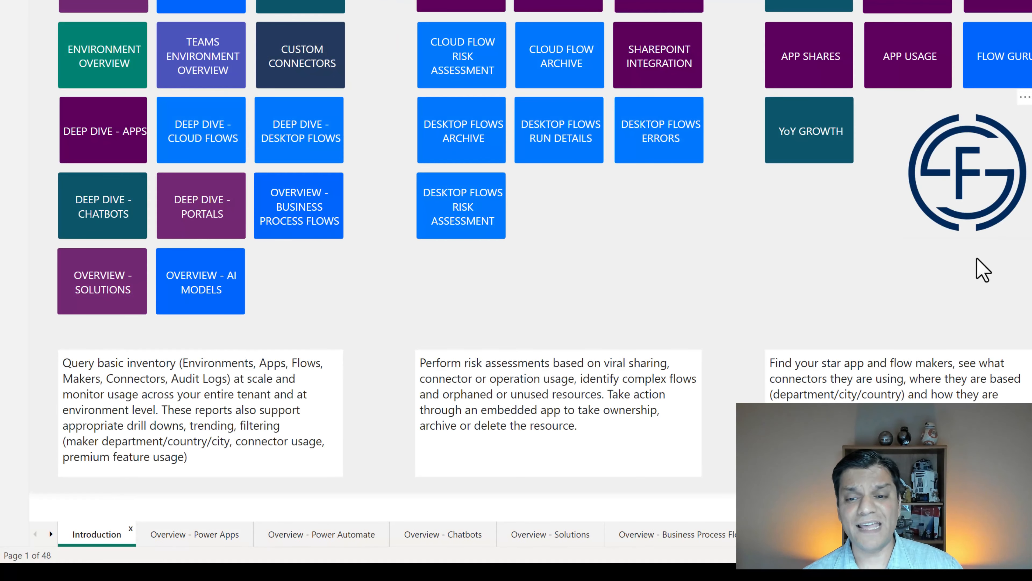
pyautogui.moveTo(51, 553)
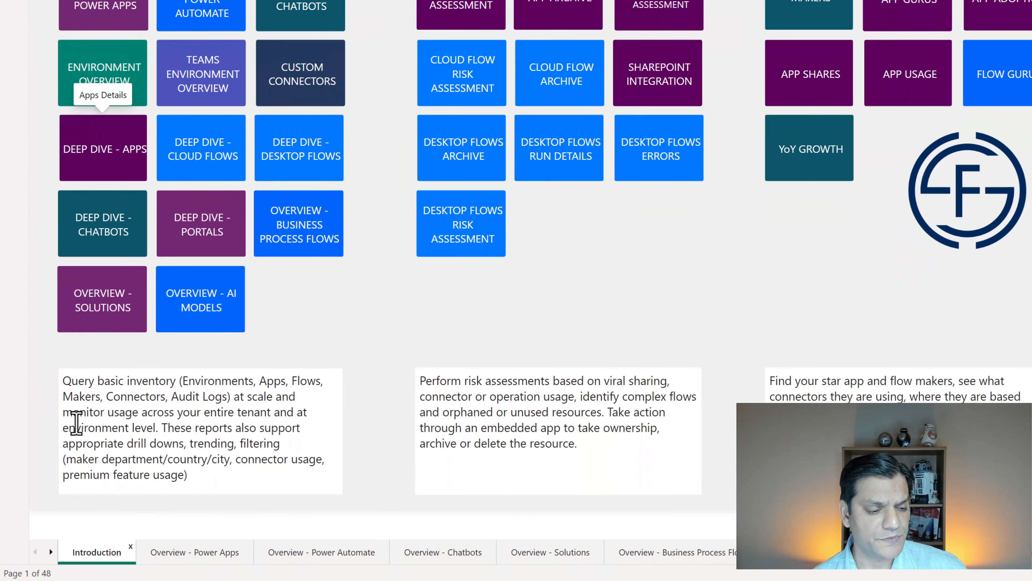
pyautogui.rightClick(80, 557)
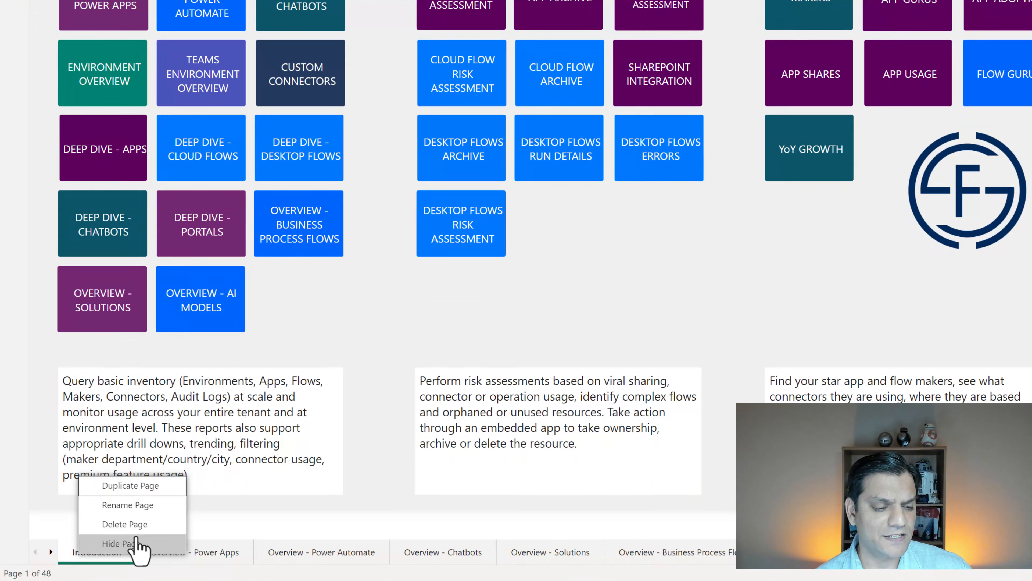
pyautogui.click(139, 553)
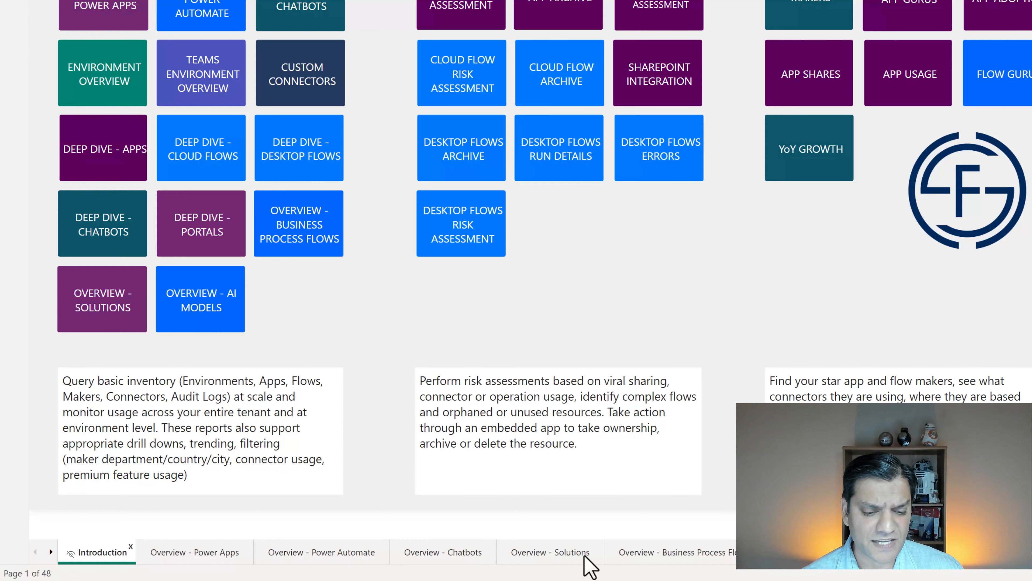
# Hide the Overview - Solutions, Overview - Business Process Flows and Overview - AI Builder Models pages, and open the Environment Capacity page.
pyautogui.rightClick(571, 555)
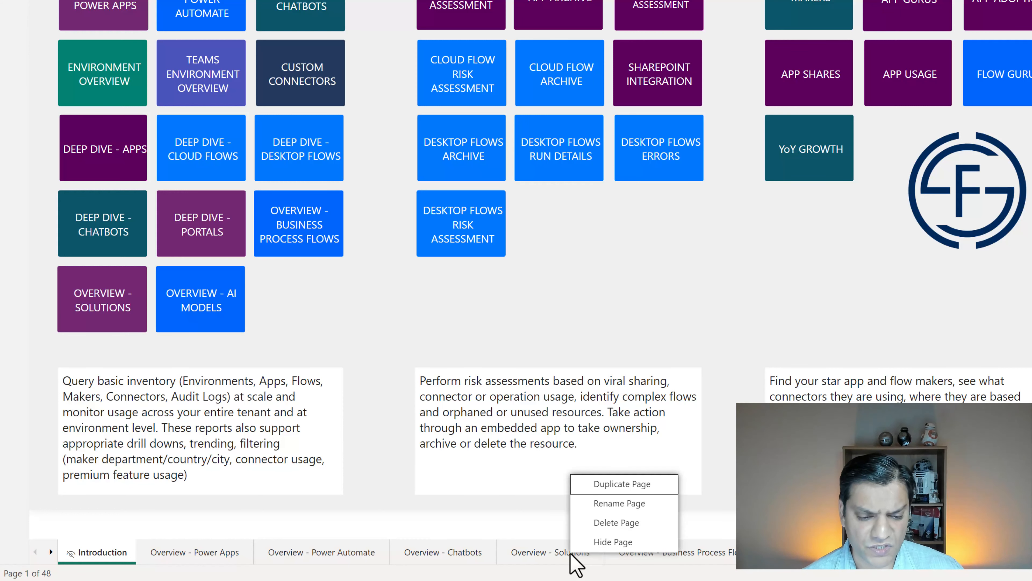
pyautogui.click(605, 545)
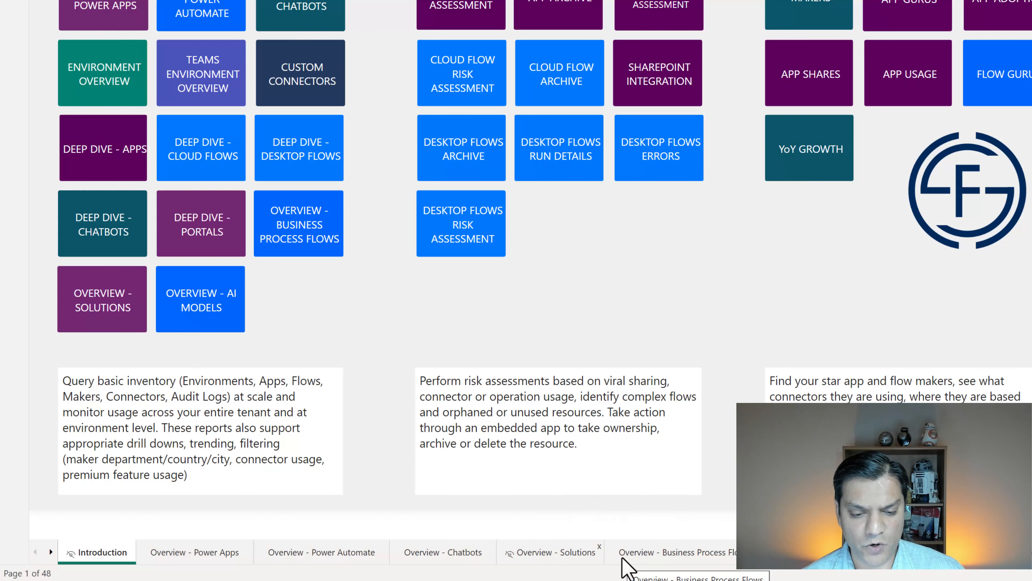
pyautogui.rightClick(626, 570)
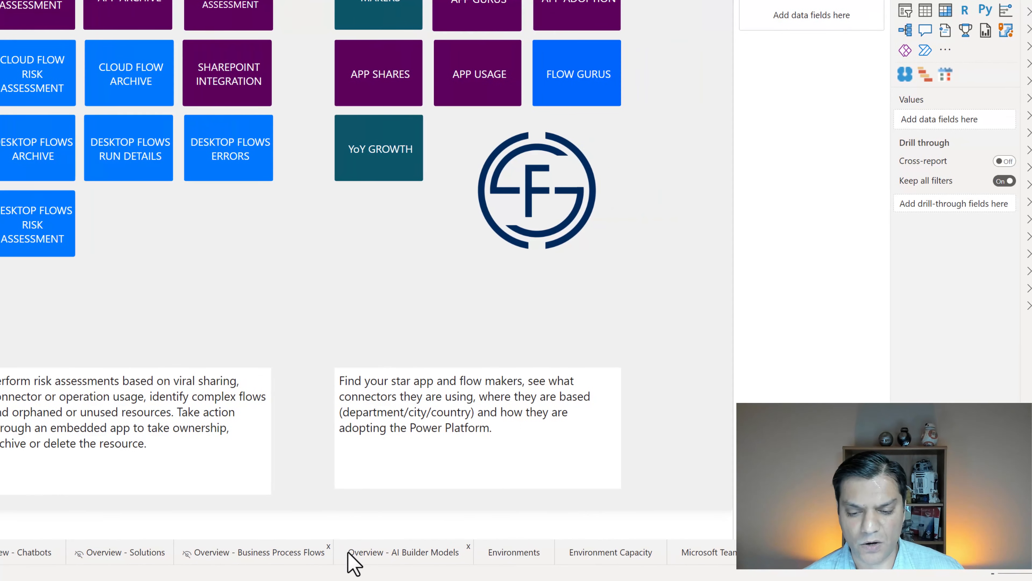
pyautogui.rightClick(593, 561)
pyautogui.click(606, 541)
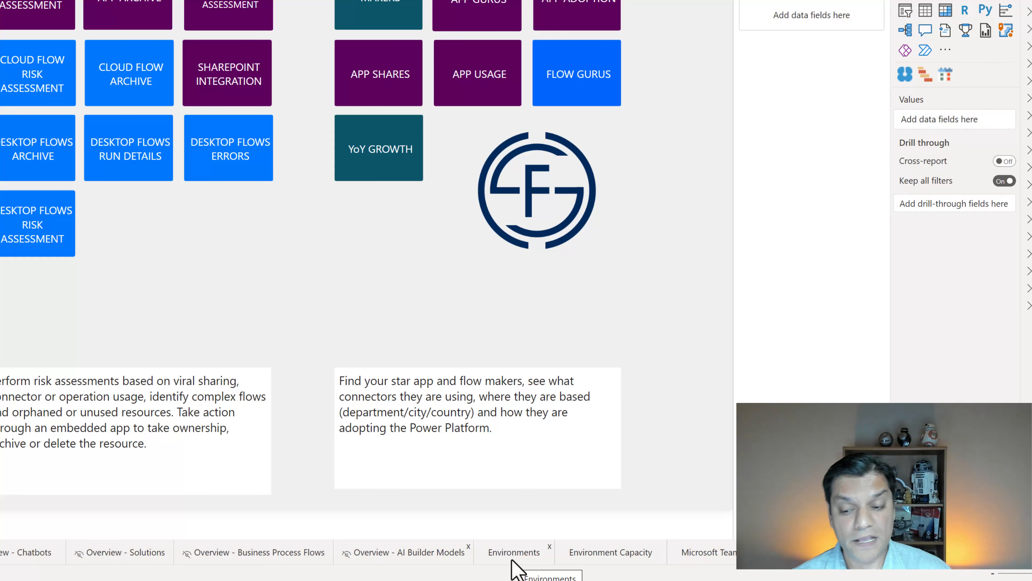
pyautogui.click(610, 563)
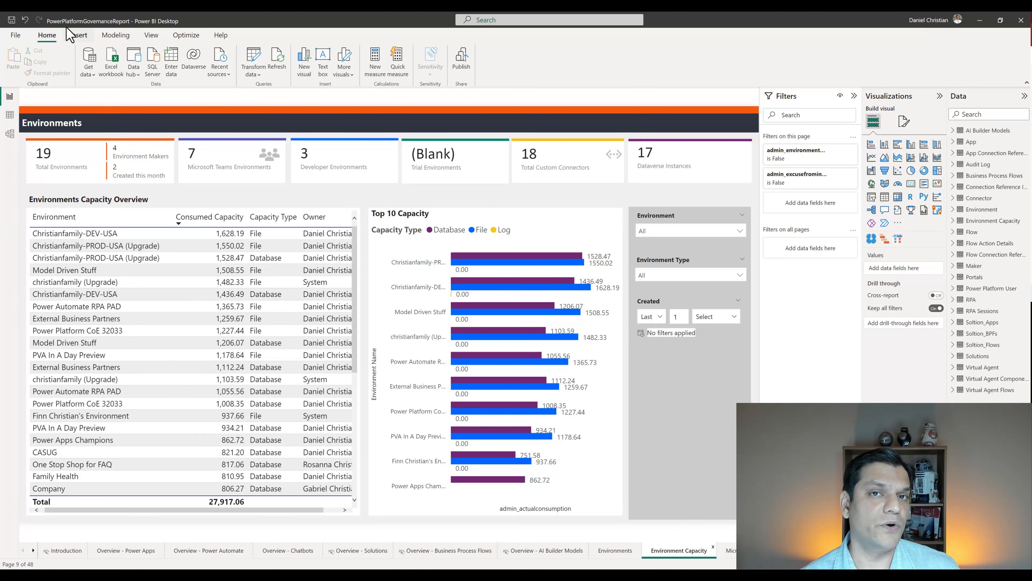
# Save a copy of the report as PowerPlatformUserReport.pbix in the same folder.
pyautogui.click(16, 36)
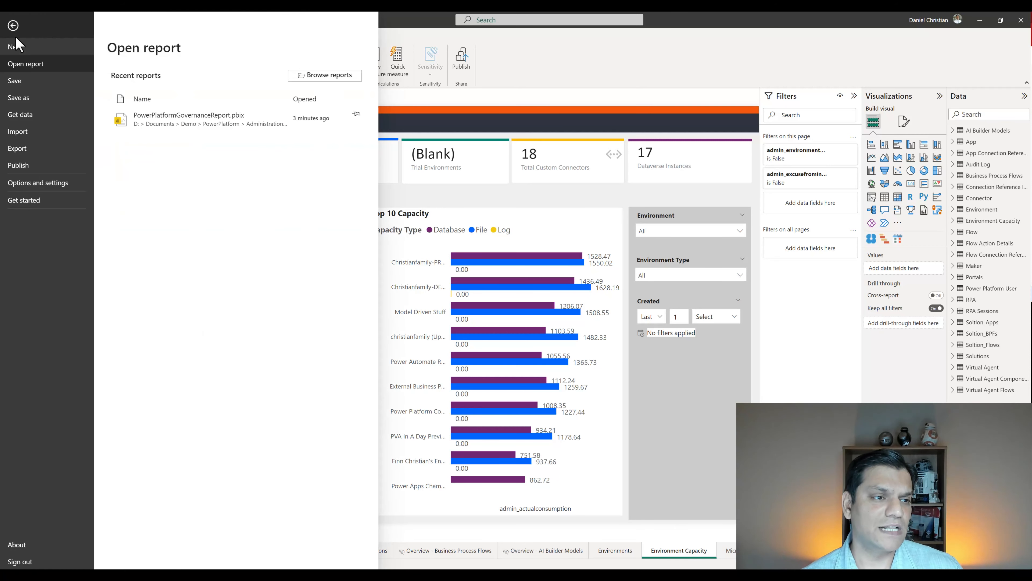
pyautogui.press('Escape')
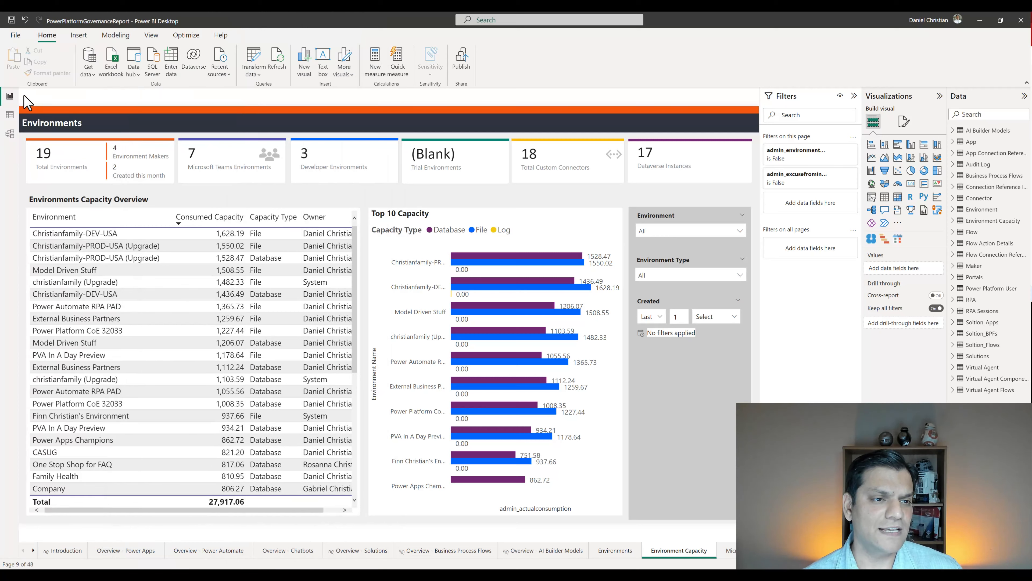
pyautogui.click(146, 247)
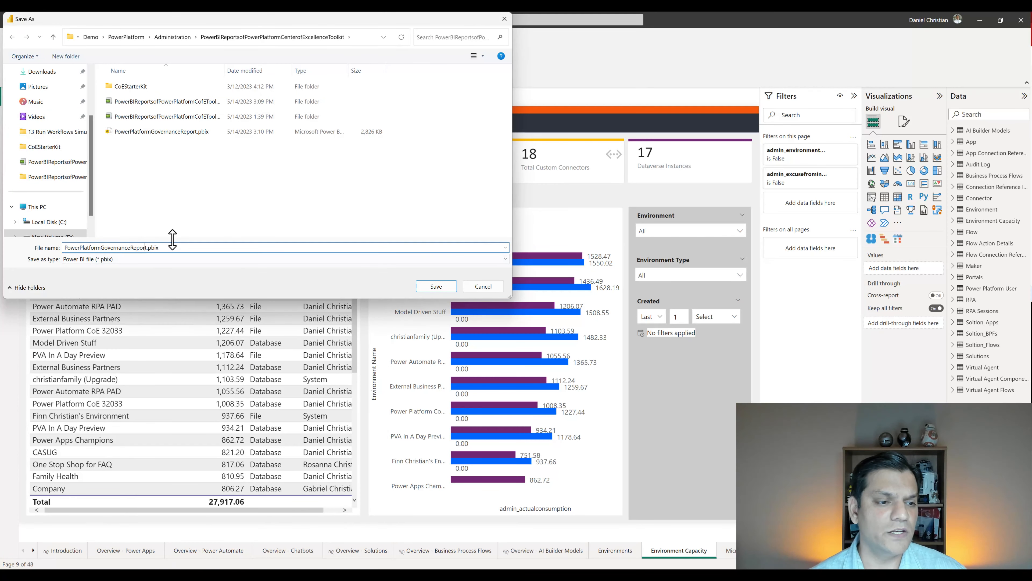
pyautogui.press('BackSpace')
pyautogui.press('BackSpace')
pyautogui.press('BackSpace')
pyautogui.press('BackSpace')
pyautogui.press('BackSpace')
pyautogui.press('BackSpace')
pyautogui.press('BackSpace')
pyautogui.press('BackSpace')
pyautogui.press('BackSpace')
pyautogui.press('BackSpace')
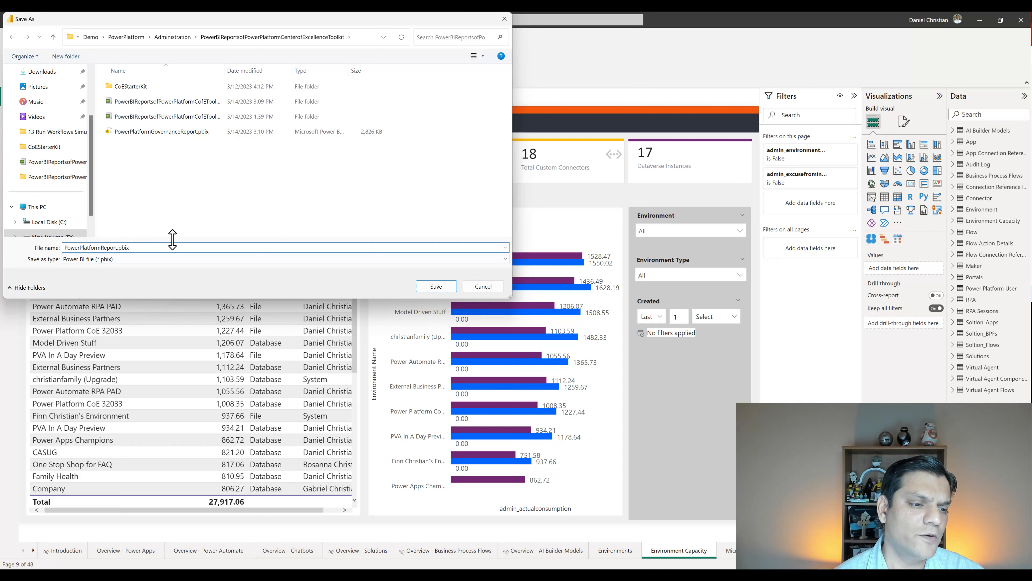
pyautogui.write('User')
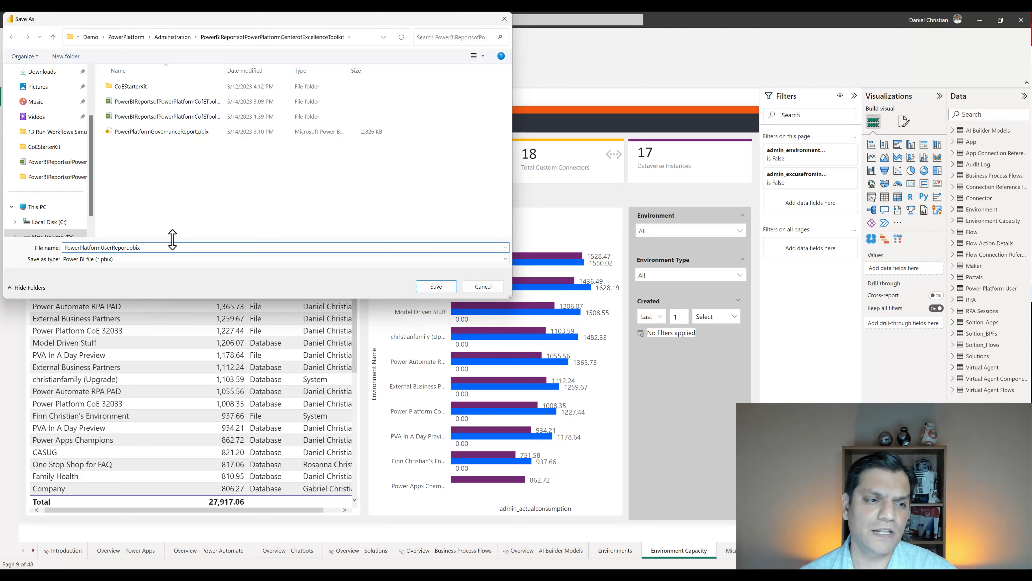
pyautogui.click(431, 287)
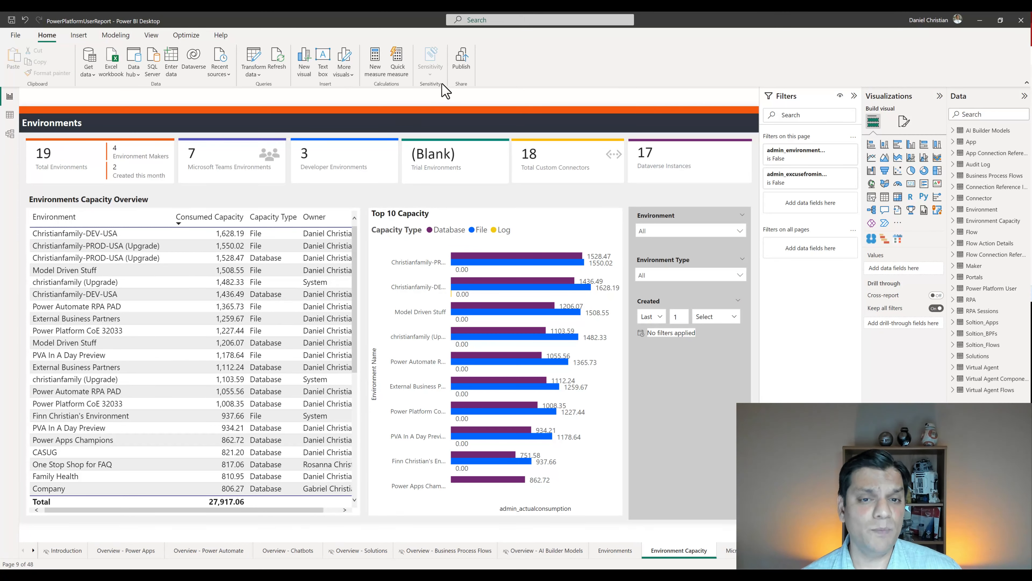
# Publish PowerPlatformUserReport to the Power Platform Users workspace, open it in the Power BI service, and look through its page list.
pyautogui.click(461, 61)
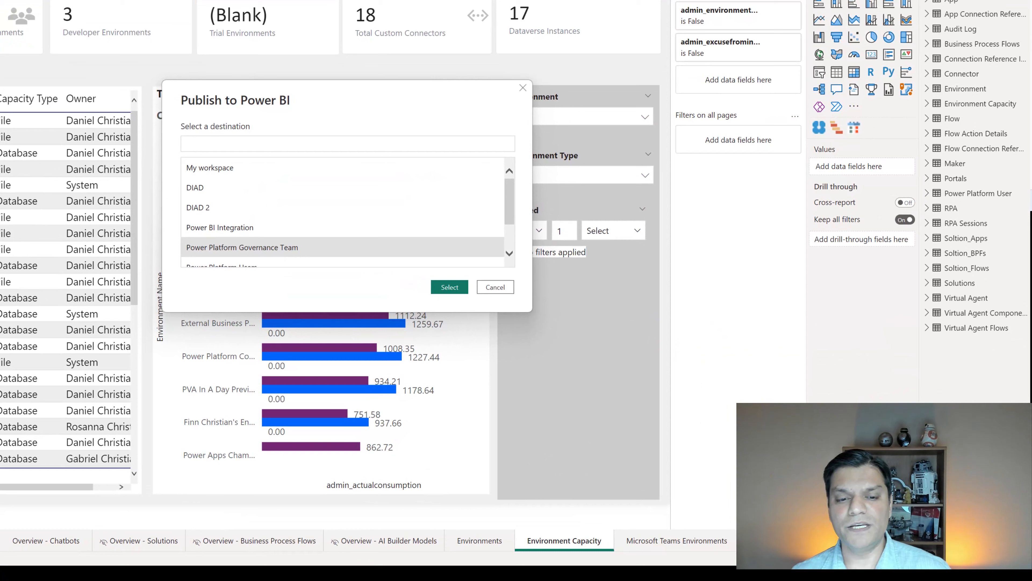
pyautogui.scroll(-2, 325, 181)
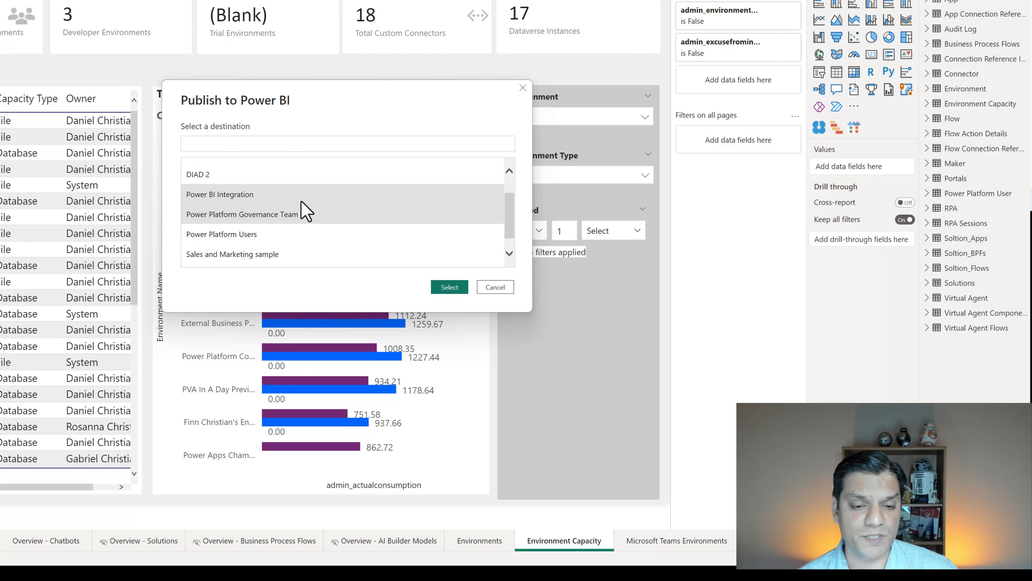
pyautogui.click(248, 234)
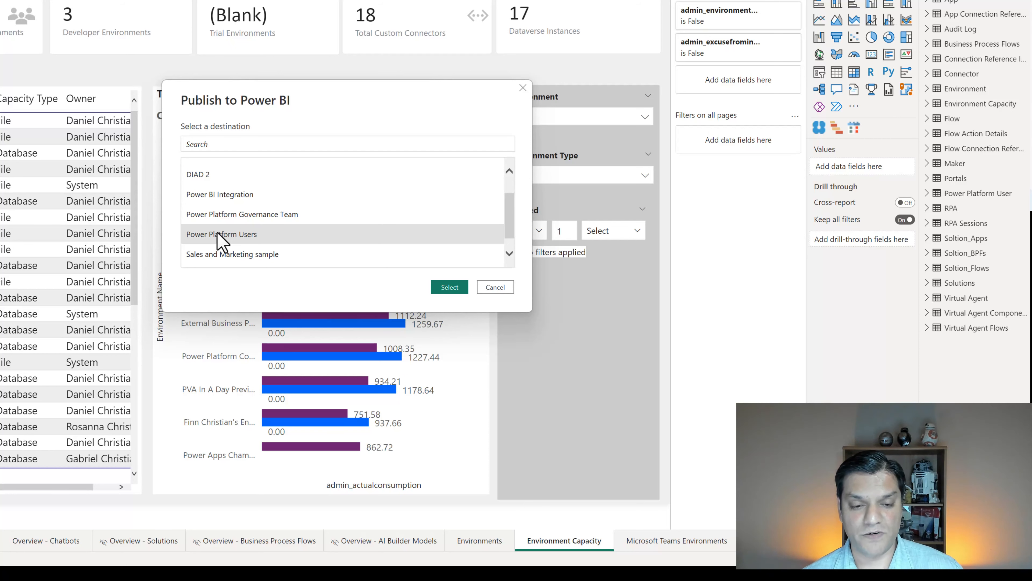
pyautogui.click(452, 288)
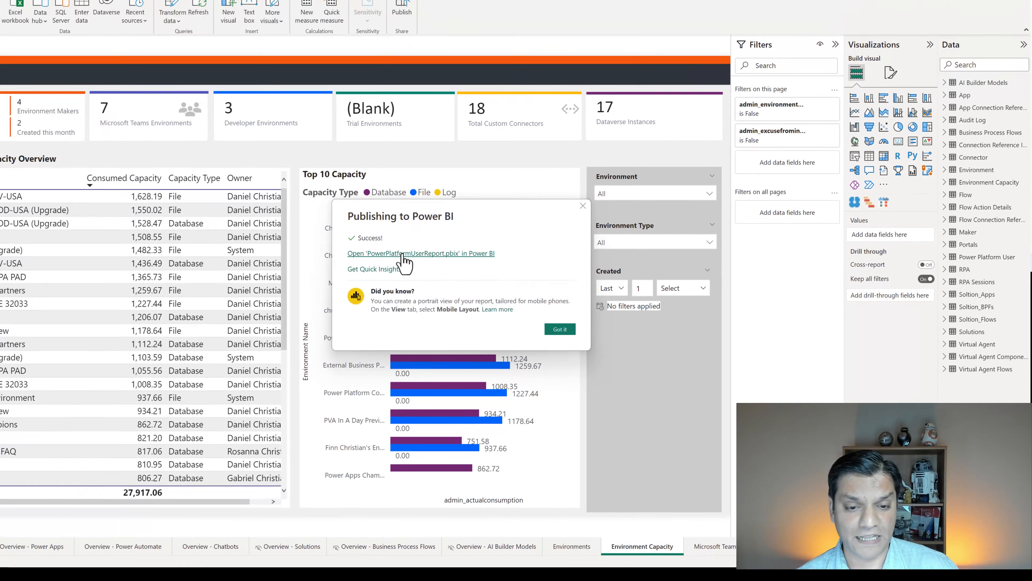
pyautogui.click(281, 189)
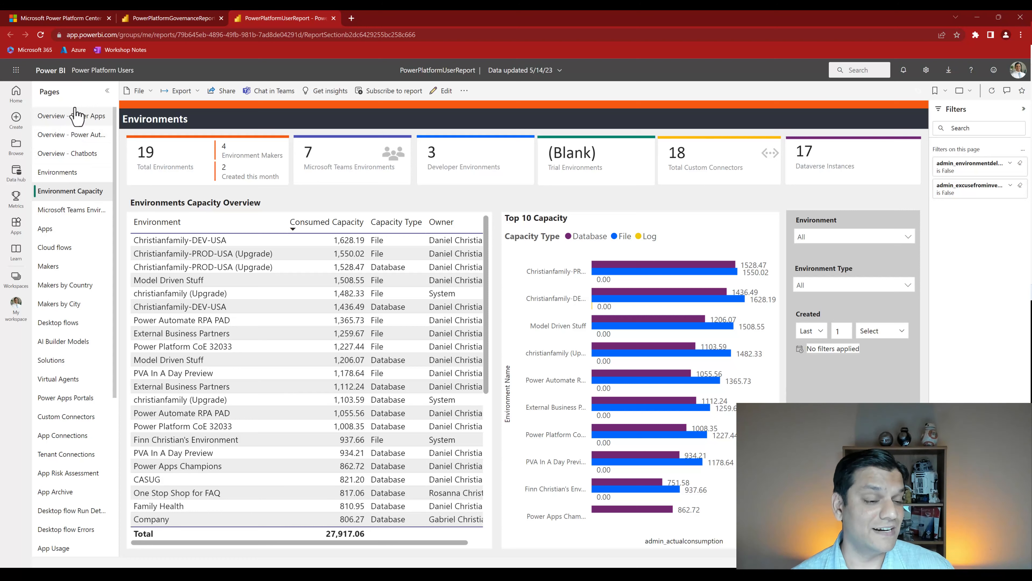
pyautogui.scroll(-3, 75, 264)
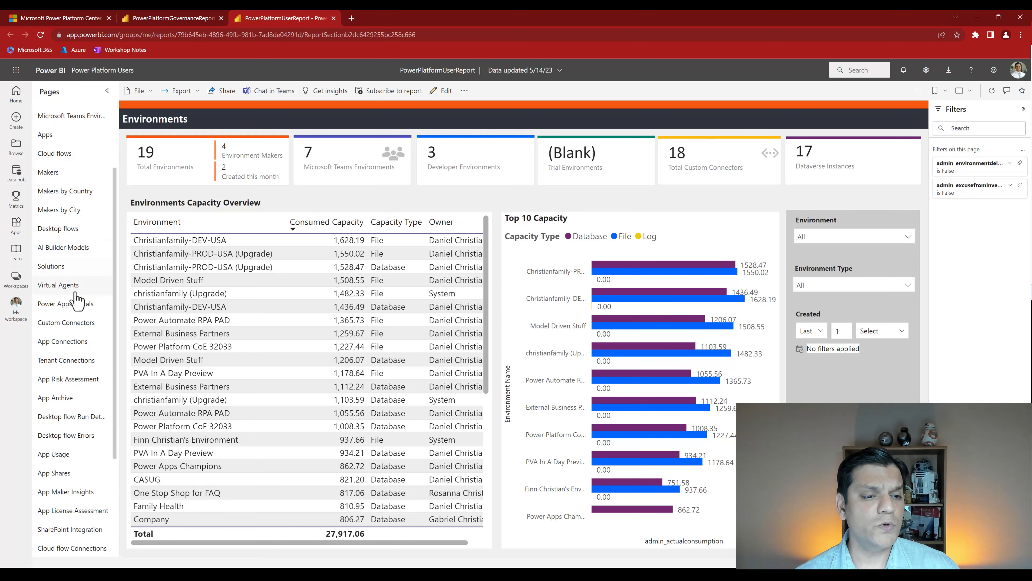
pyautogui.scroll(3, 76, 300)
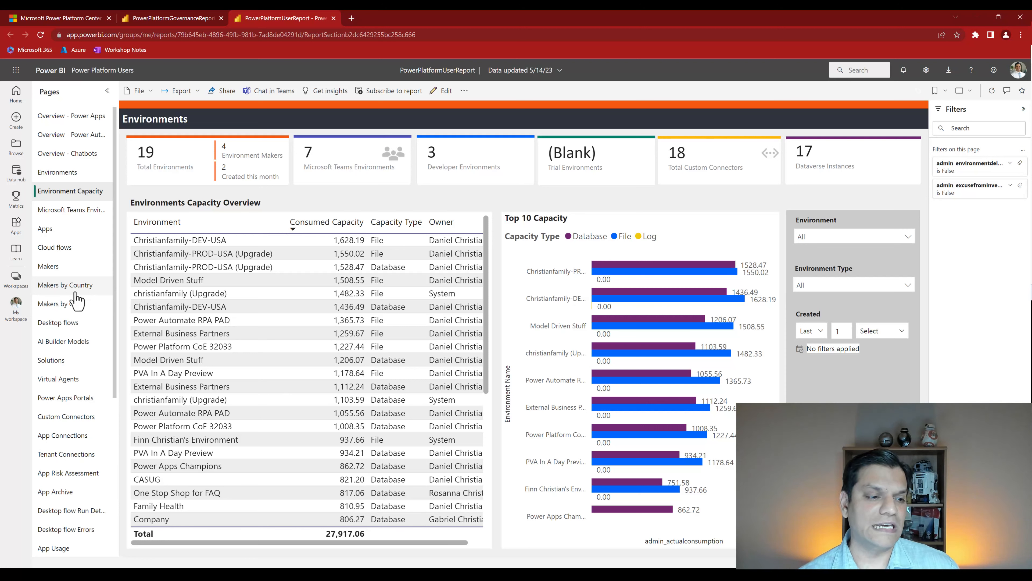
# Open the settings of the PowerPlatformUserReport dataset in the Power Platform Users workspace.
pyautogui.click(12, 285)
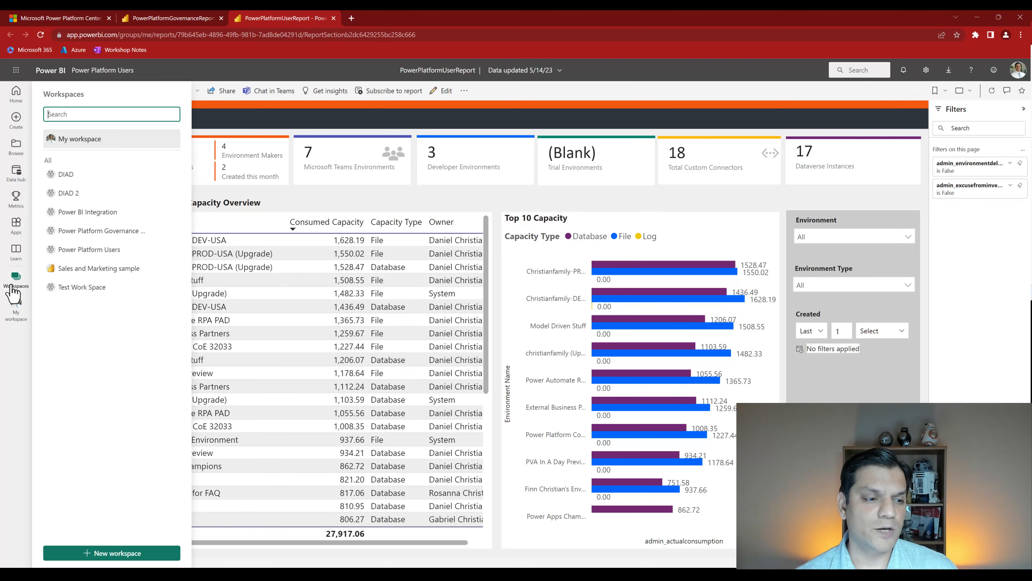
pyautogui.click(95, 249)
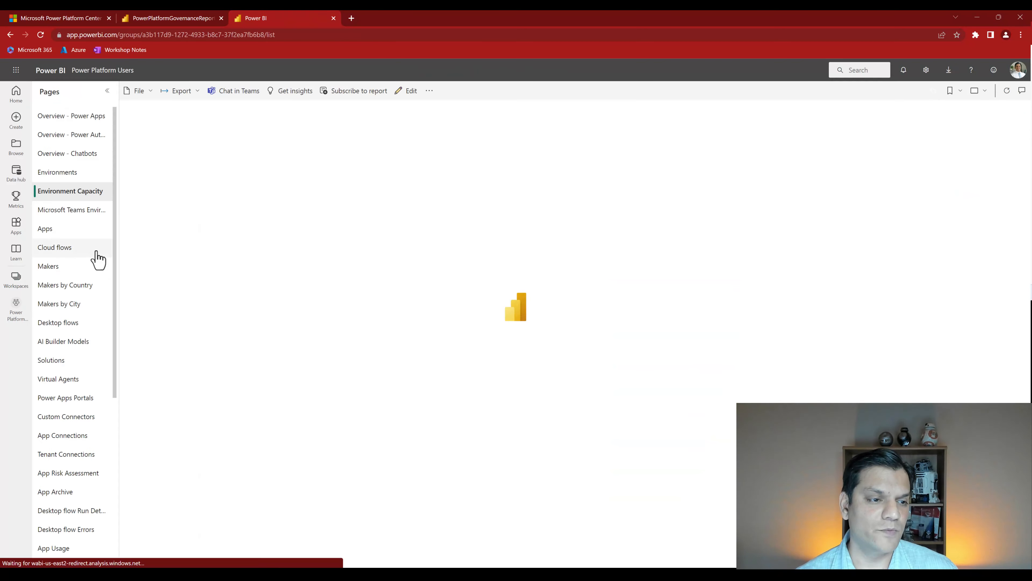
pyautogui.moveTo(173, 235)
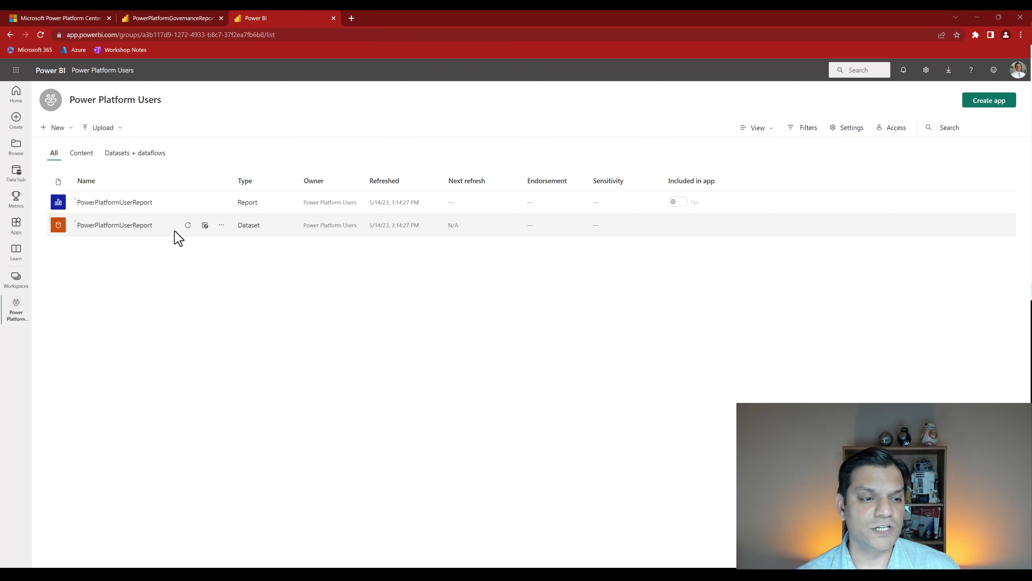
pyautogui.click(222, 225)
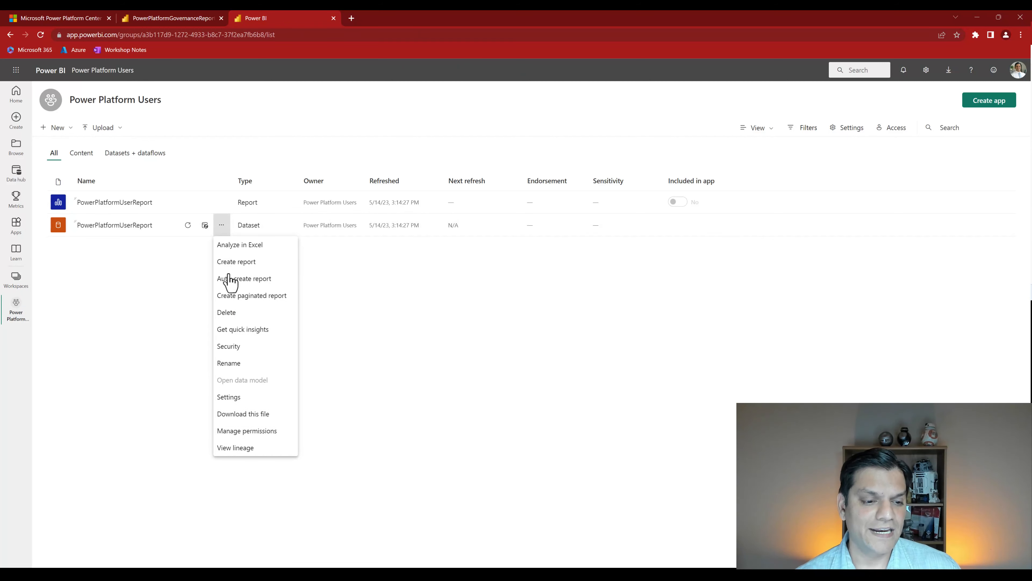
pyautogui.click(247, 398)
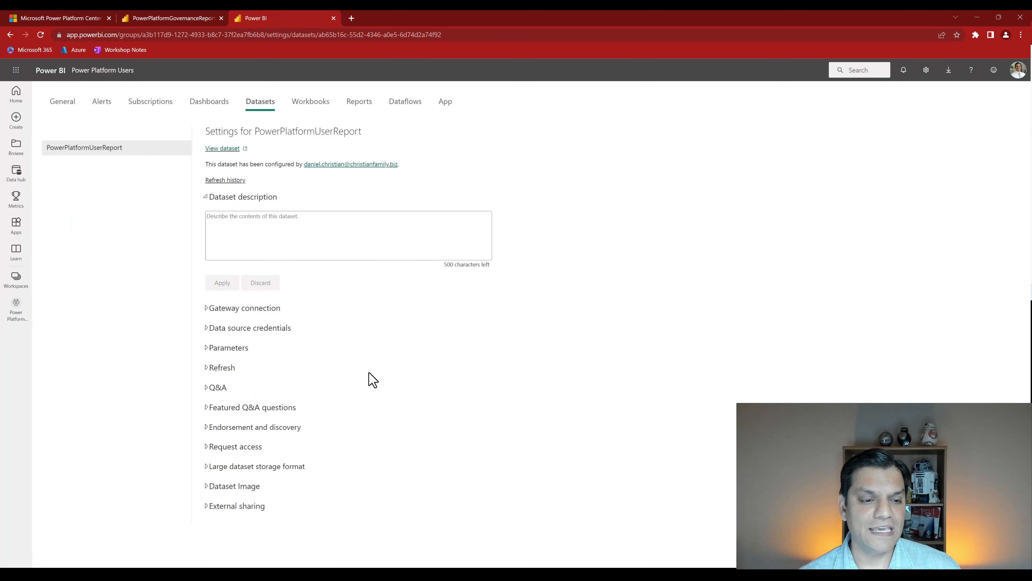
# Turn on and apply a daily scheduled refresh for the PowerPlatformUserReport dataset, with failure notifications sent to the dataset owner.
pyautogui.click(208, 367)
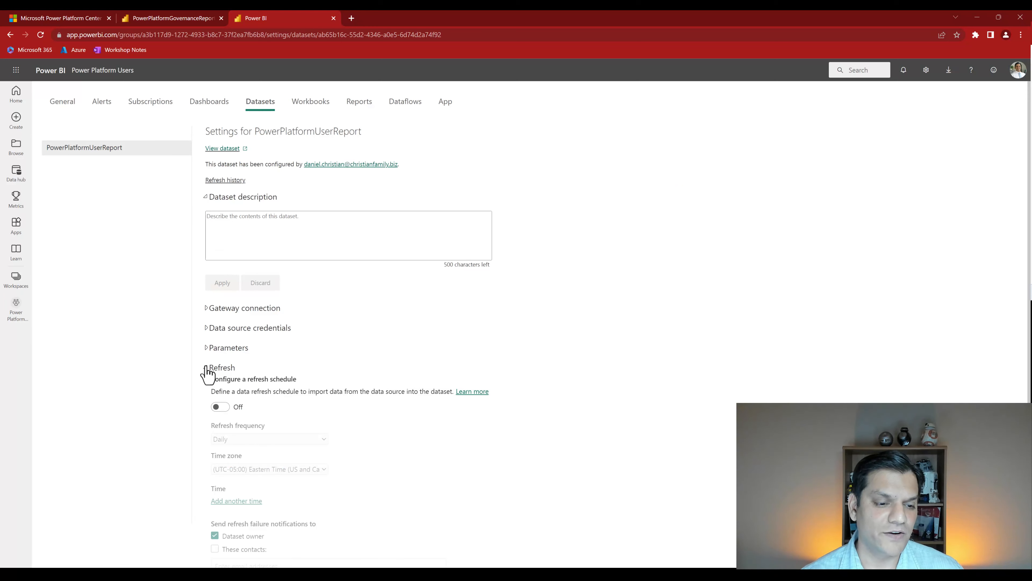
pyautogui.click(220, 407)
pyautogui.scroll(-3, 403, 447)
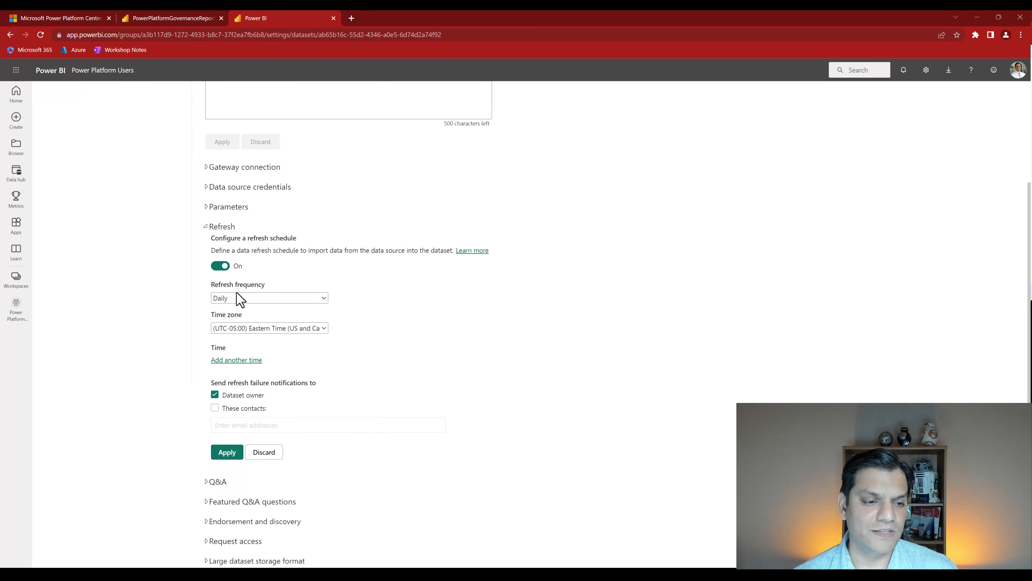
pyautogui.click(235, 457)
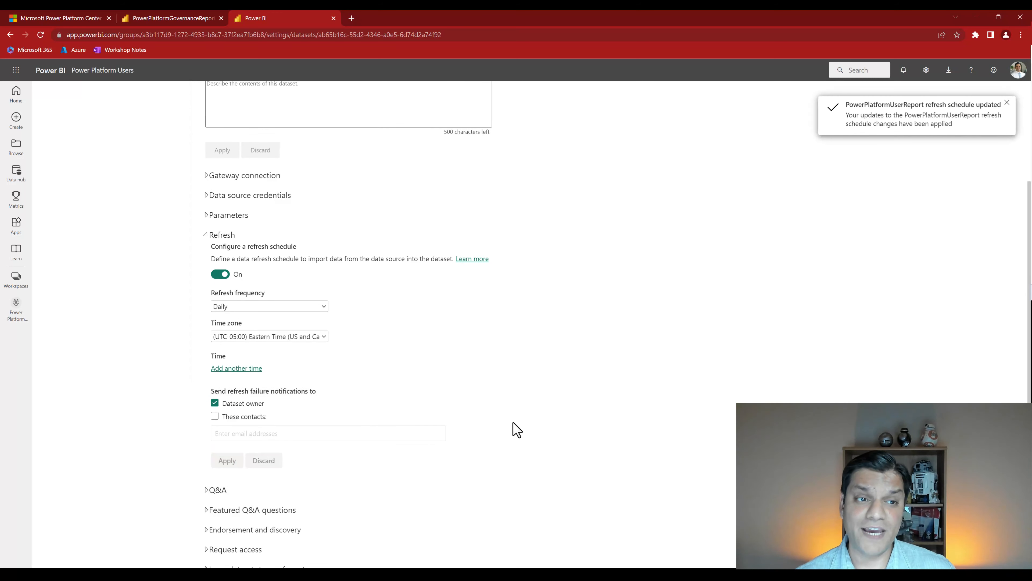
pyautogui.scroll(3, 516, 429)
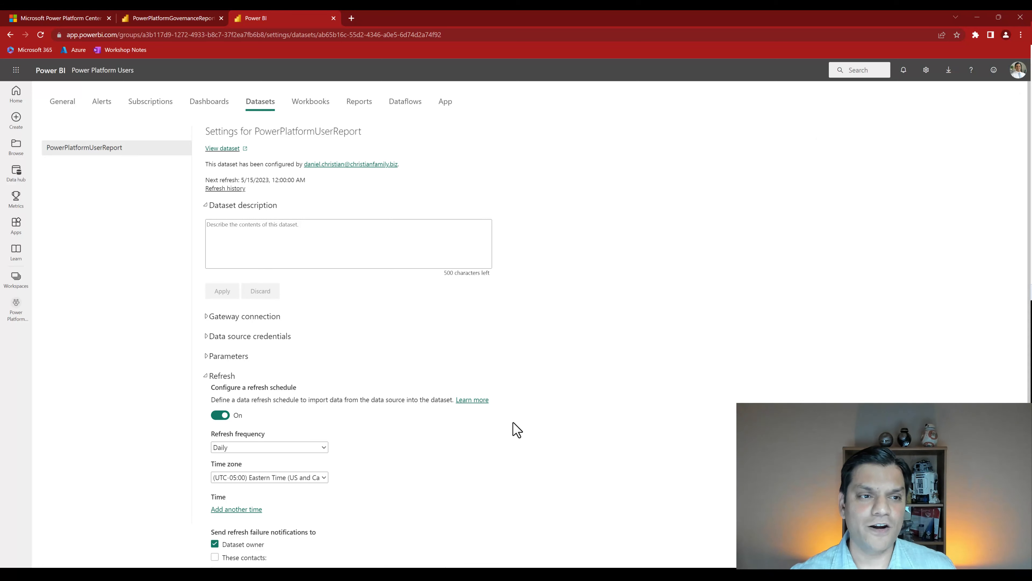
# Give the Power Apps Champions group Member access to the Power Platform Users workspace.
pyautogui.click(15, 310)
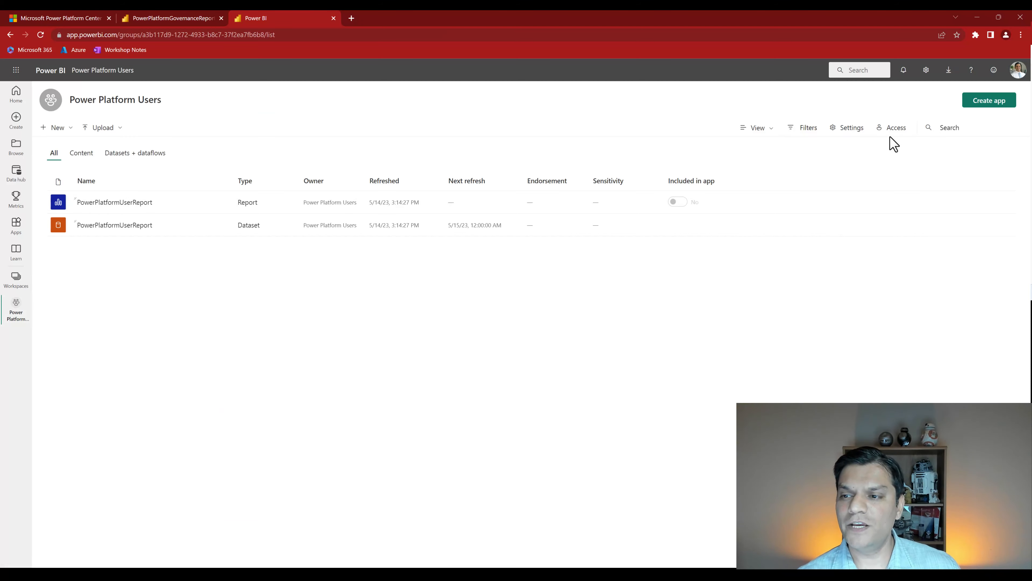
pyautogui.click(894, 127)
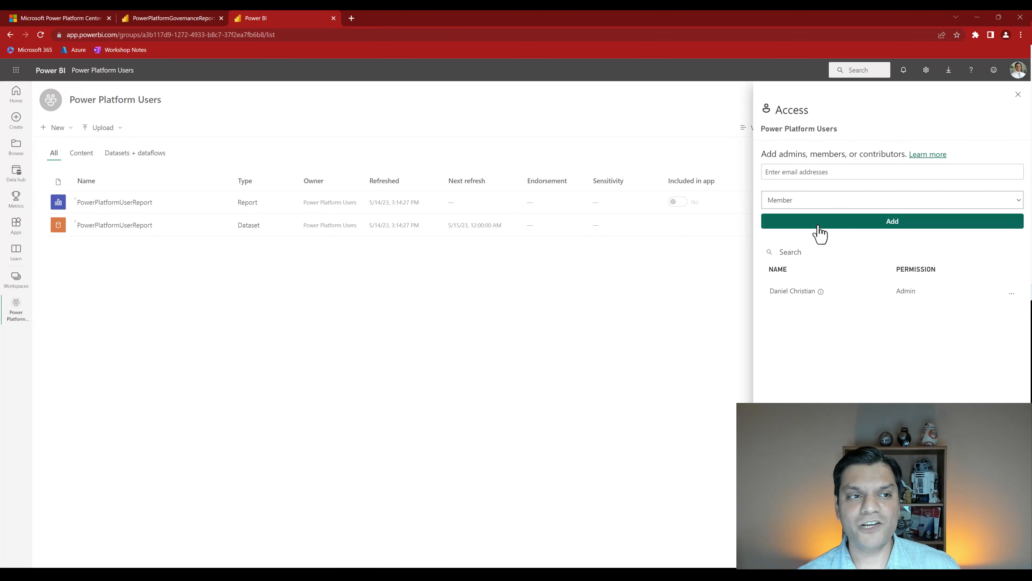
pyautogui.click(577, 515)
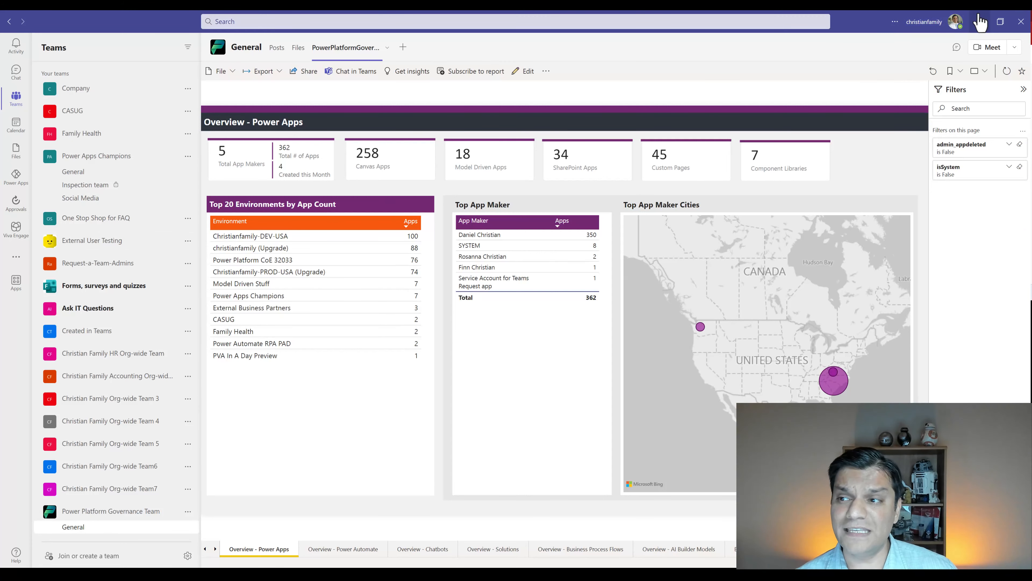
pyautogui.click(977, 22)
pyautogui.click(841, 174)
pyautogui.write('Pow')
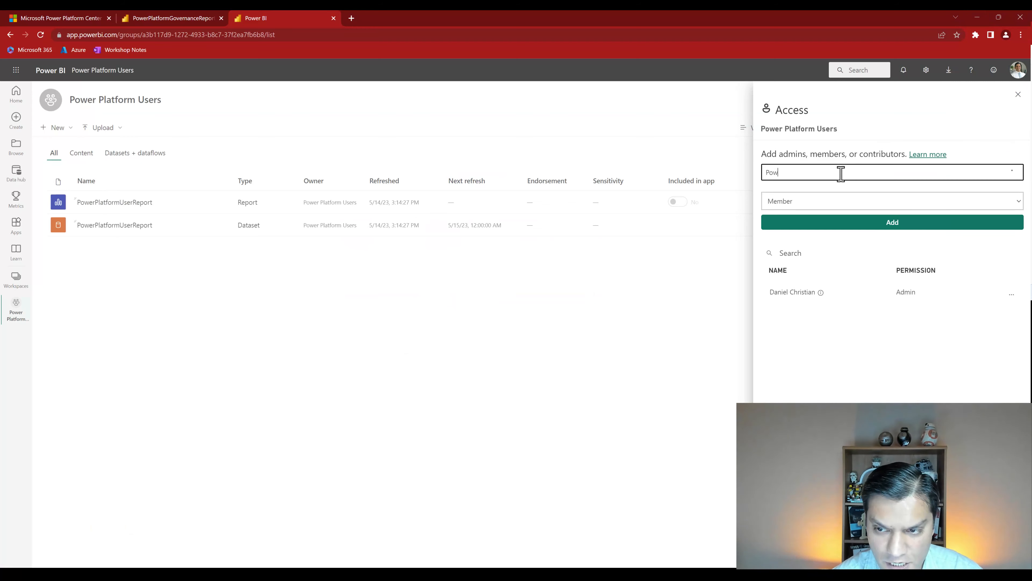
pyautogui.write('er Apps cham')
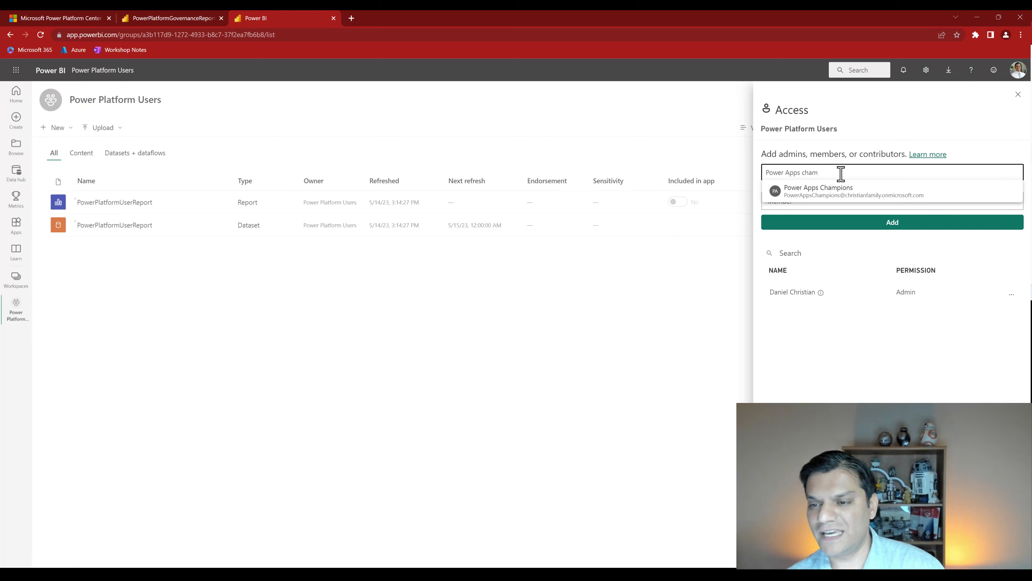
pyautogui.click(839, 197)
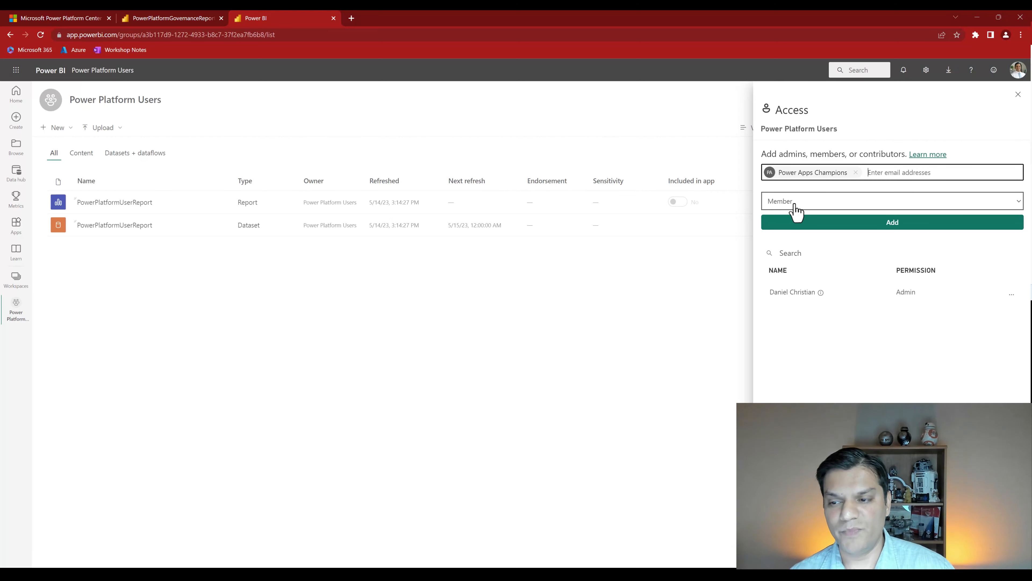
pyautogui.click(832, 226)
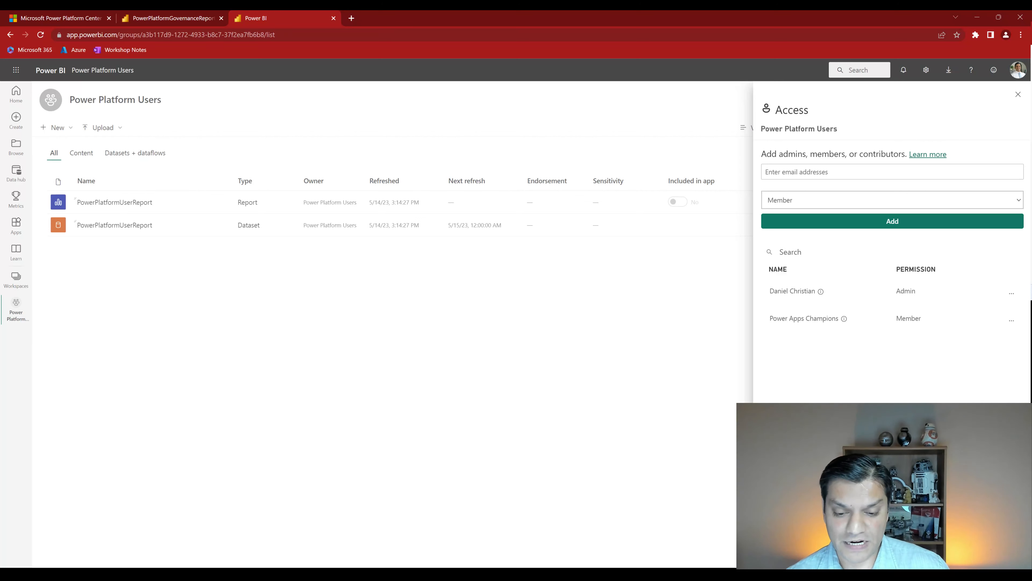
# Switch to Teams and add PowerPlatformUserReport from the Power Platform Users workspace as a Power BI tab in the Power Apps Champions General channel.
pyautogui.hotkey('alt', 'Tab')
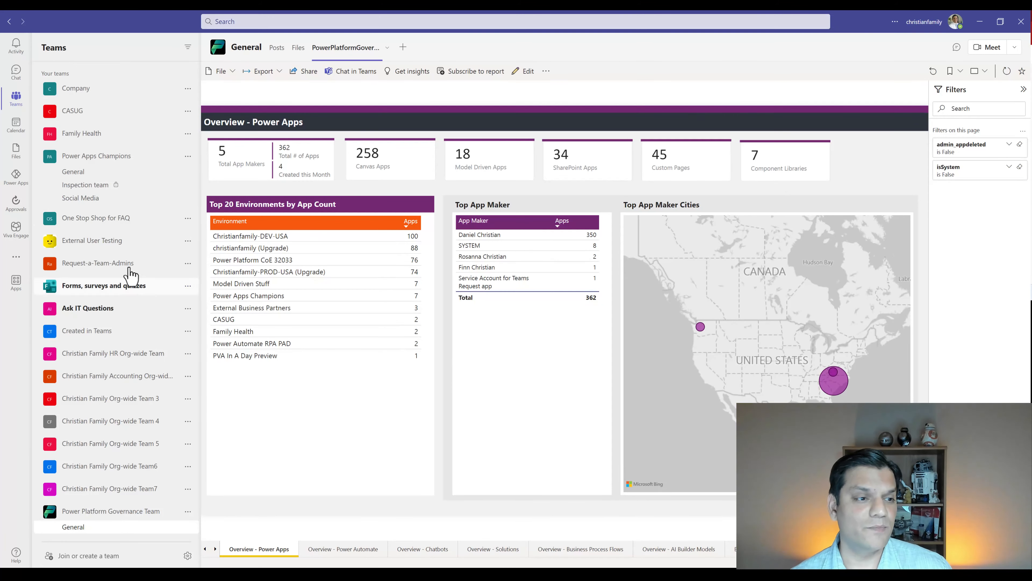
pyautogui.click(99, 169)
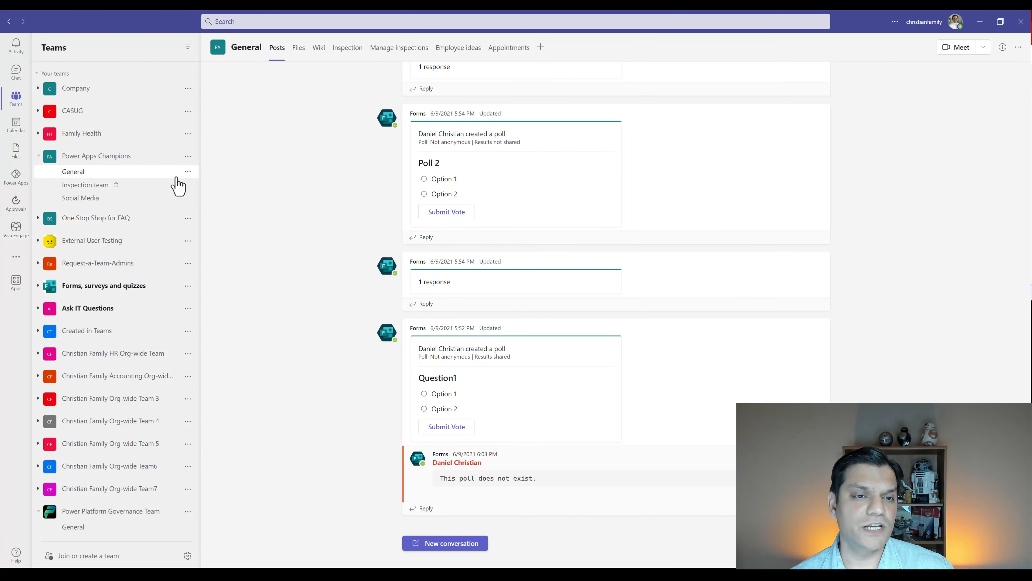
pyautogui.click(541, 47)
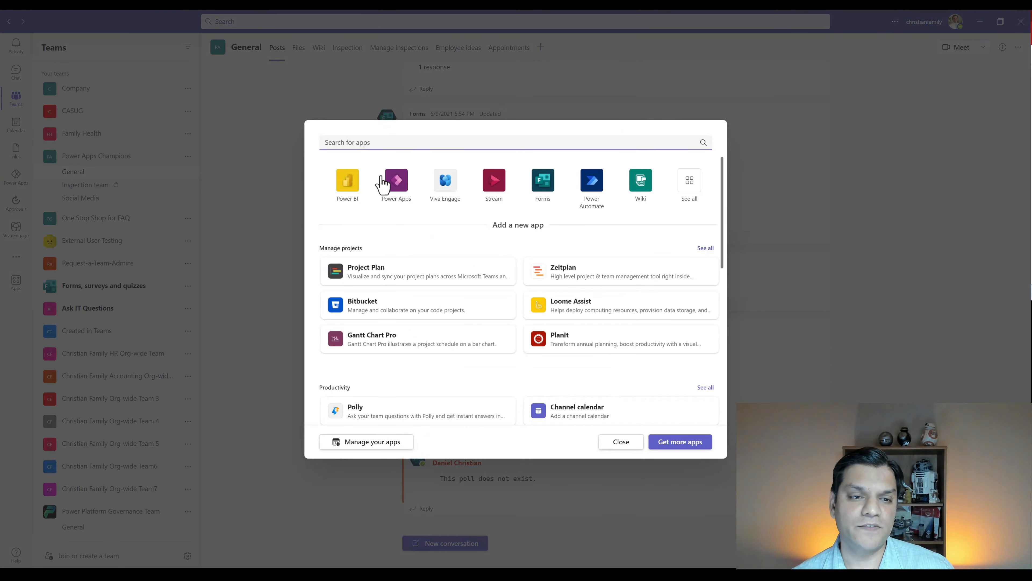
pyautogui.press('Escape')
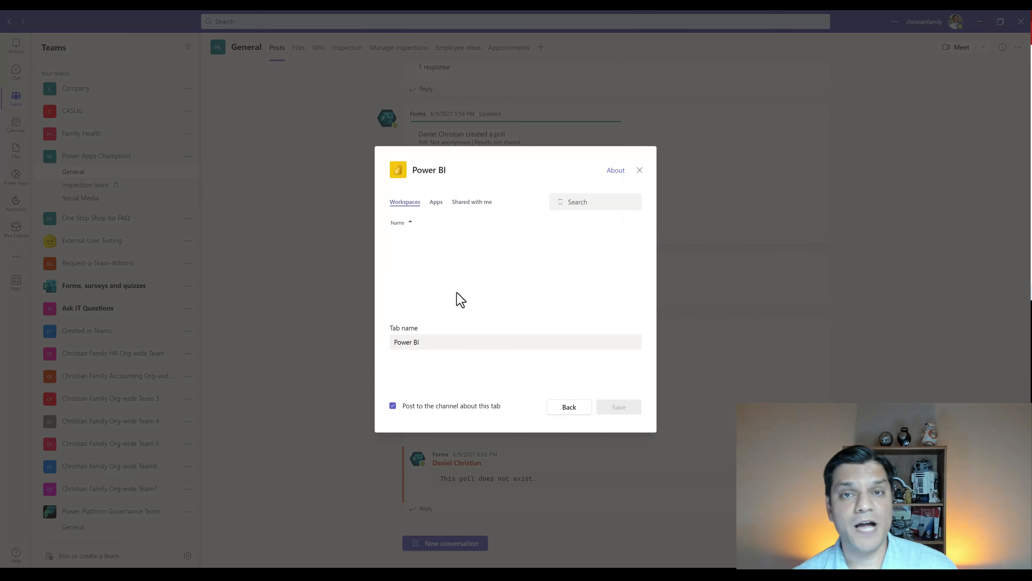
pyautogui.click(397, 306)
pyautogui.click(456, 285)
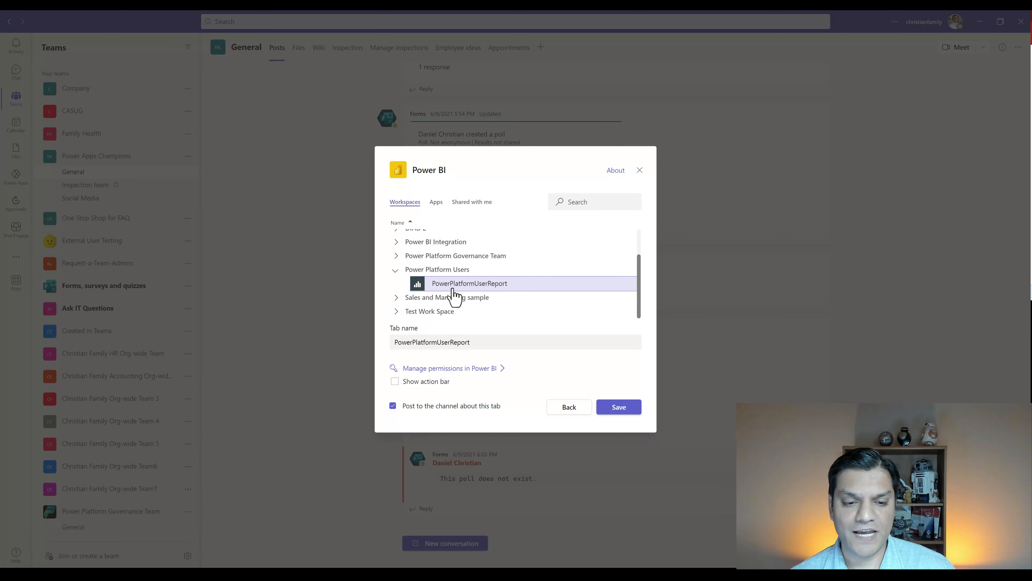
pyautogui.click(619, 407)
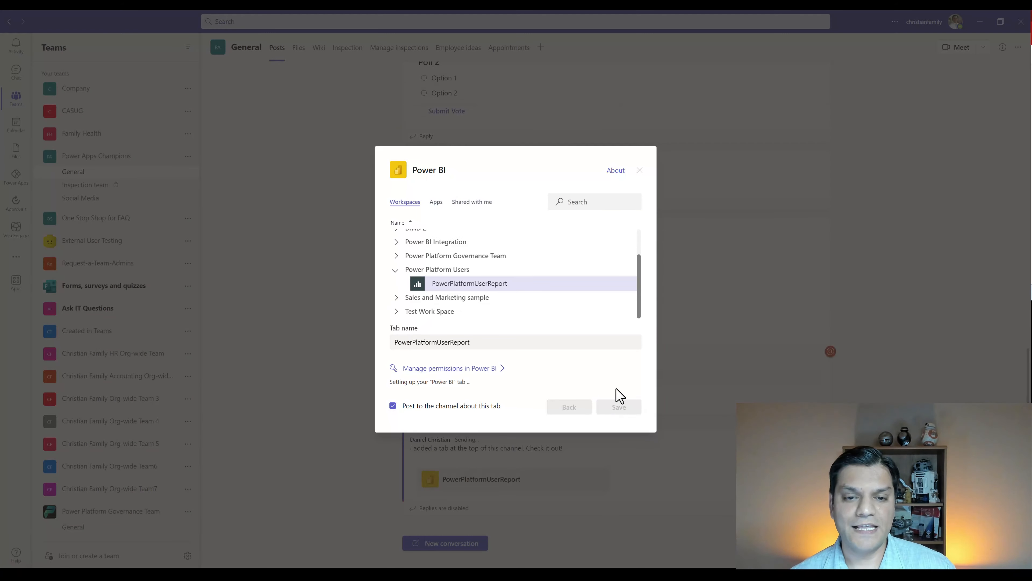